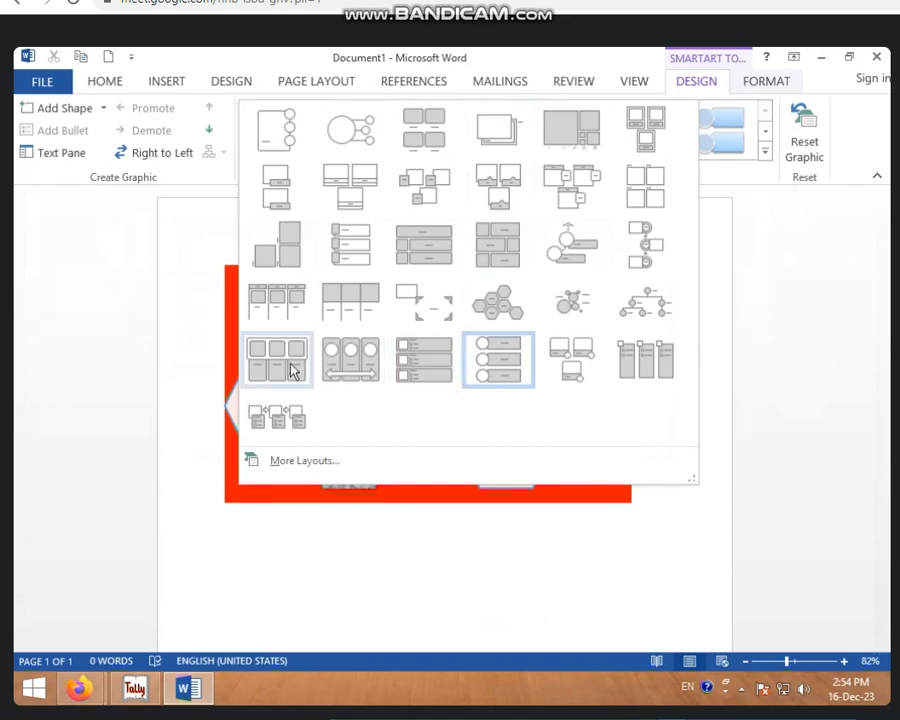
# Switch the SmartArt to the layout with a picture row above text columns, and recolor the KEYBORD label text red.
pyautogui.click(291, 368)
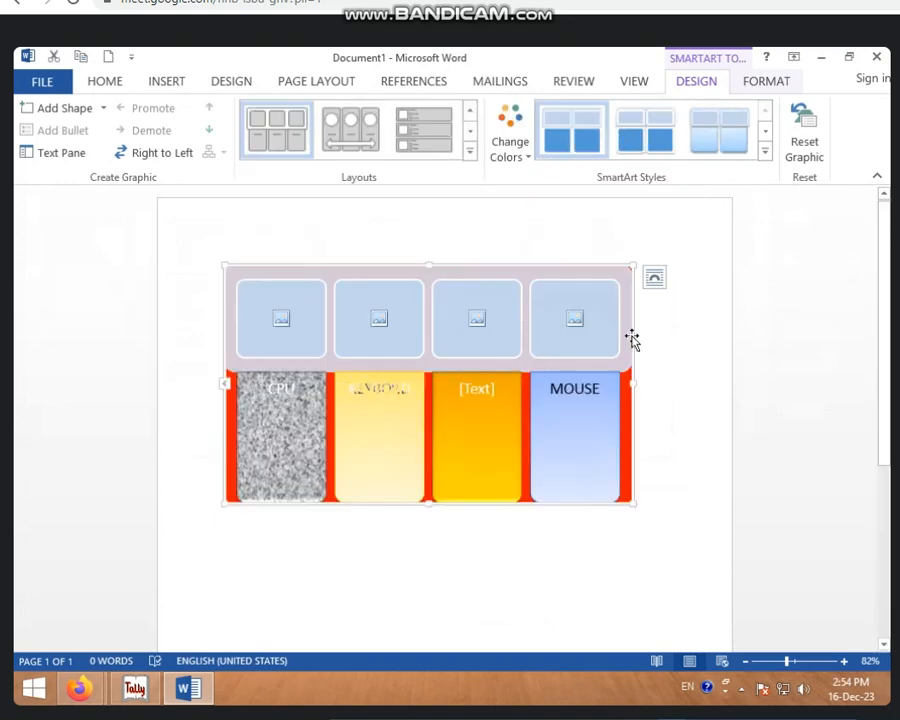
pyautogui.click(283, 393)
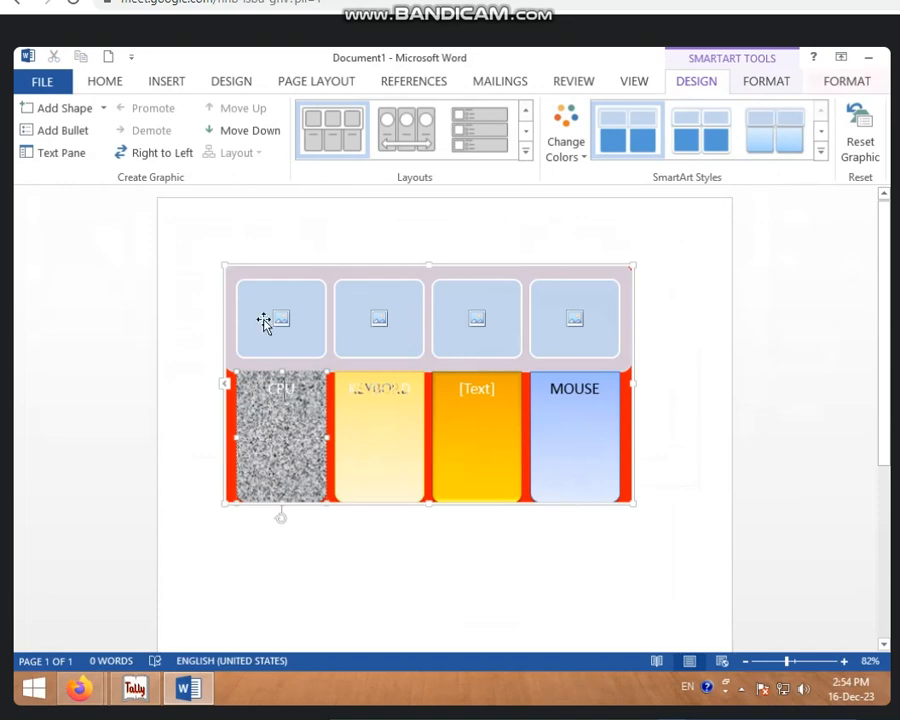
pyautogui.click(390, 389)
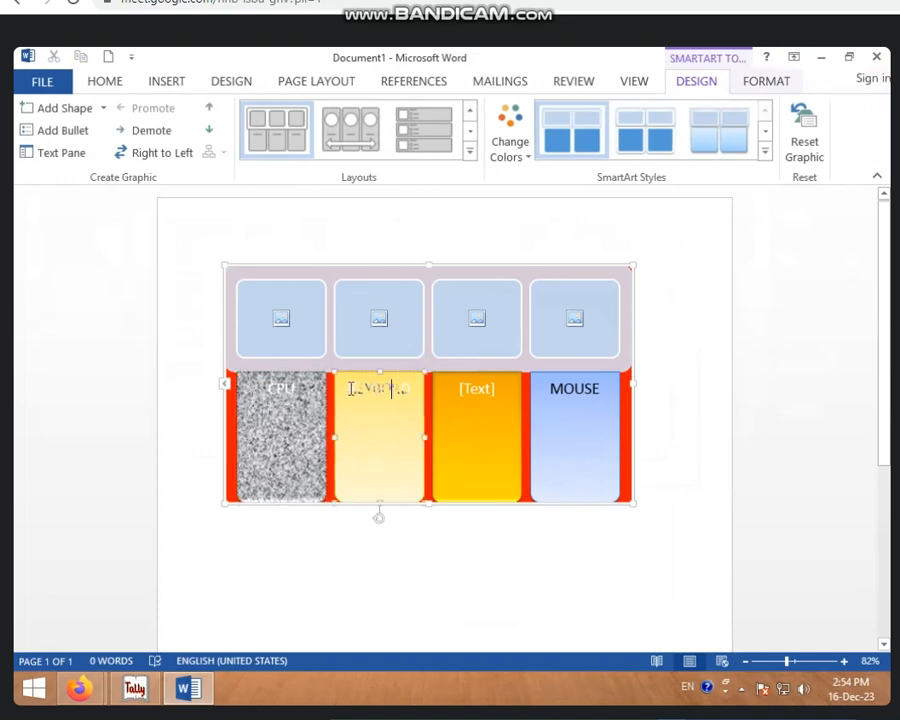
pyautogui.doubleClick(352, 389)
pyautogui.click(752, 86)
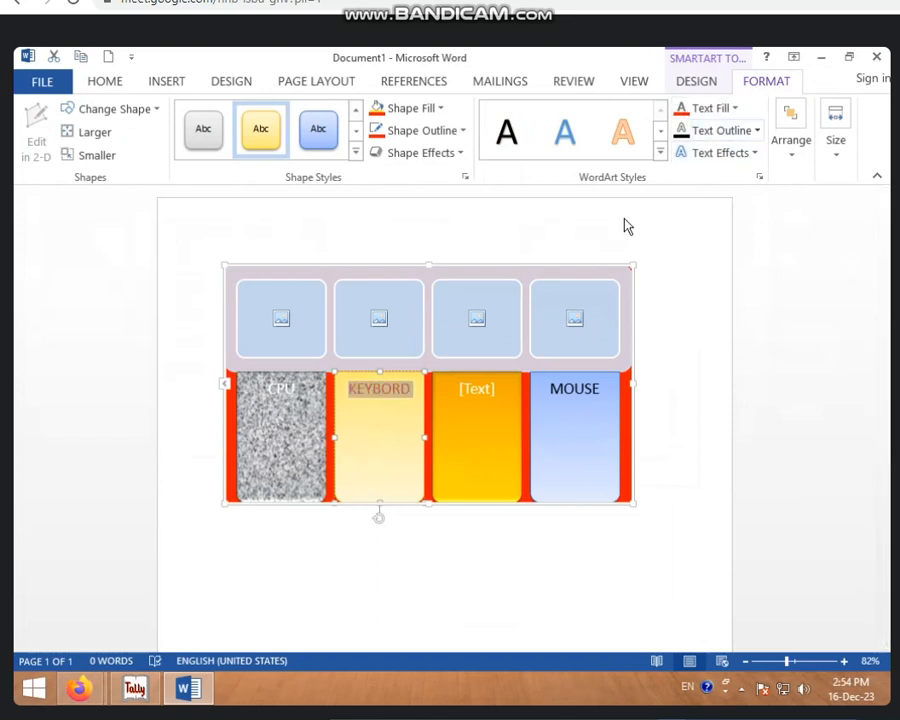
# Enter the label "MPNITER" in the empty orange text column of the SmartArt.
pyautogui.click(476, 390)
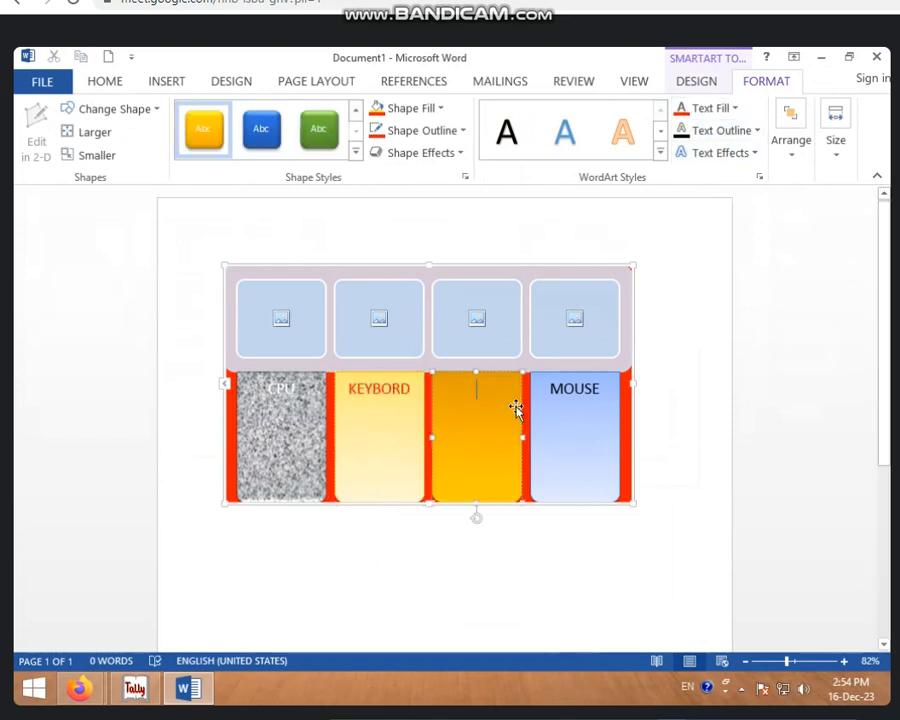
pyautogui.write('MO')
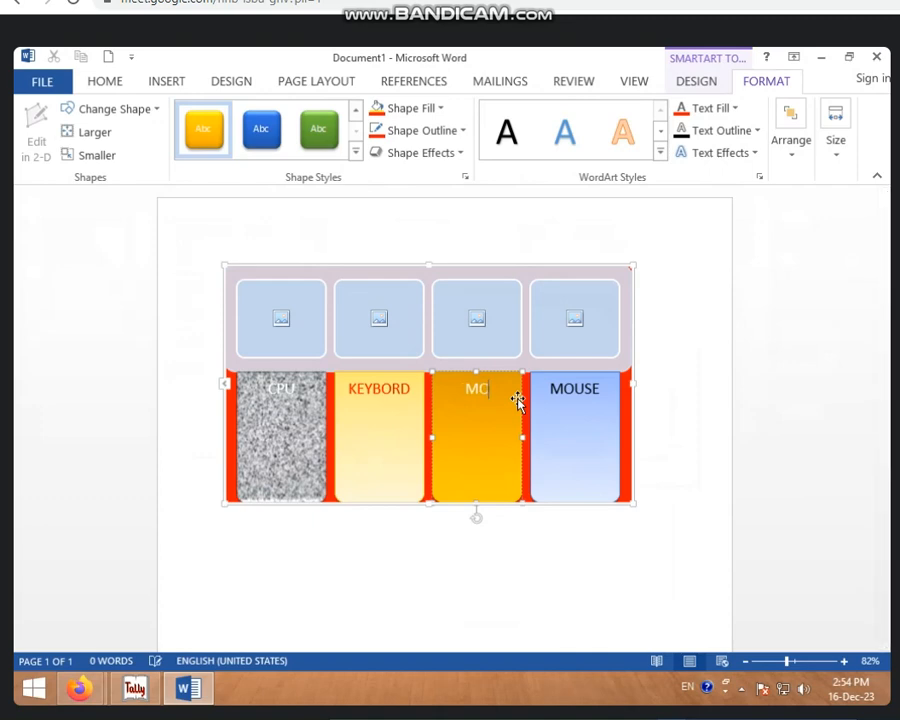
pyautogui.write('NITE')
pyautogui.press('BackSpace')
pyautogui.press('BackSpace')
pyautogui.press('BackSpace')
pyautogui.press('BackSpace')
pyautogui.press('BackSpace')
pyautogui.press('BackSpace')
pyautogui.write('MPNITER')
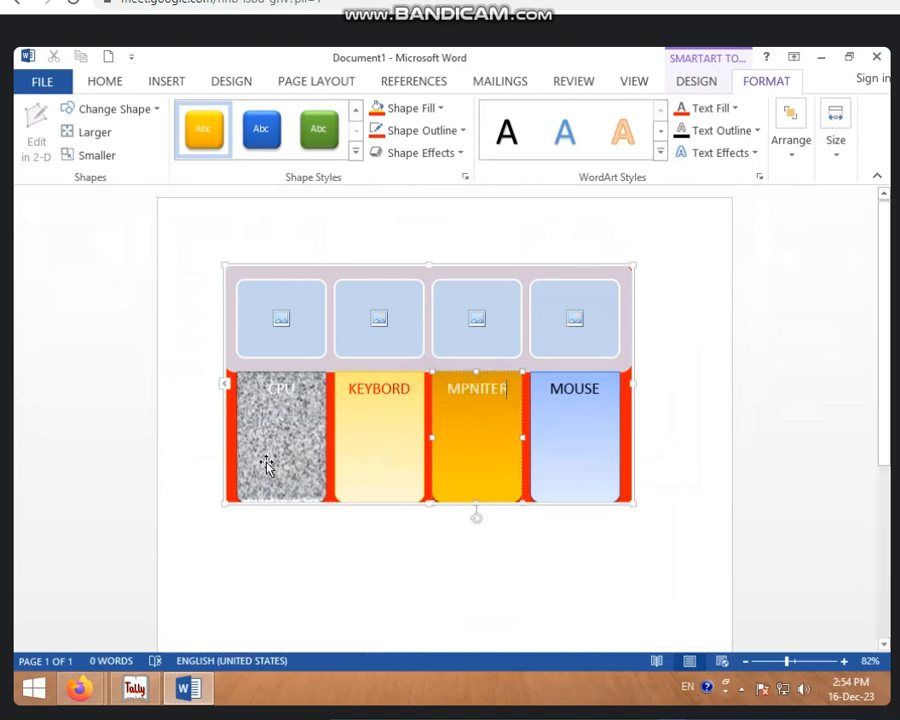
# Apply the green preset shape style to the CPU column.
pyautogui.click(283, 393)
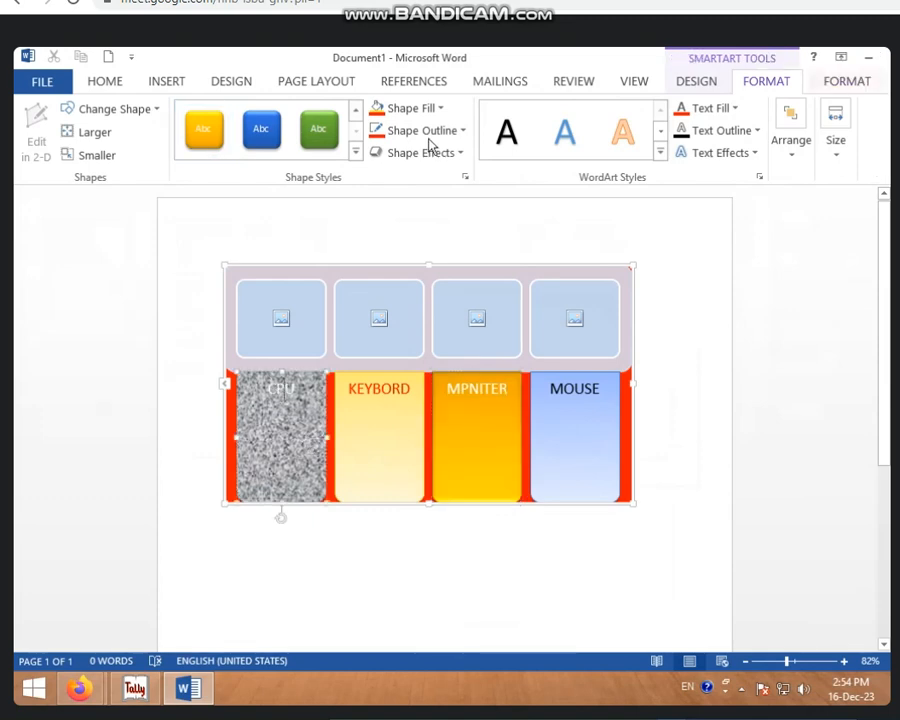
pyautogui.click(333, 146)
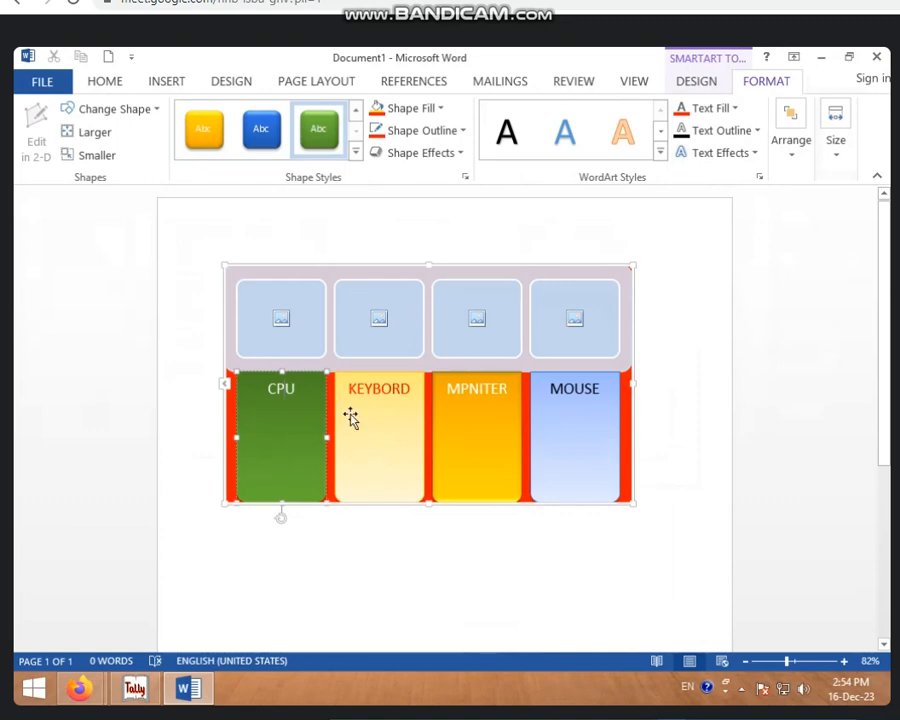
pyautogui.click(282, 320)
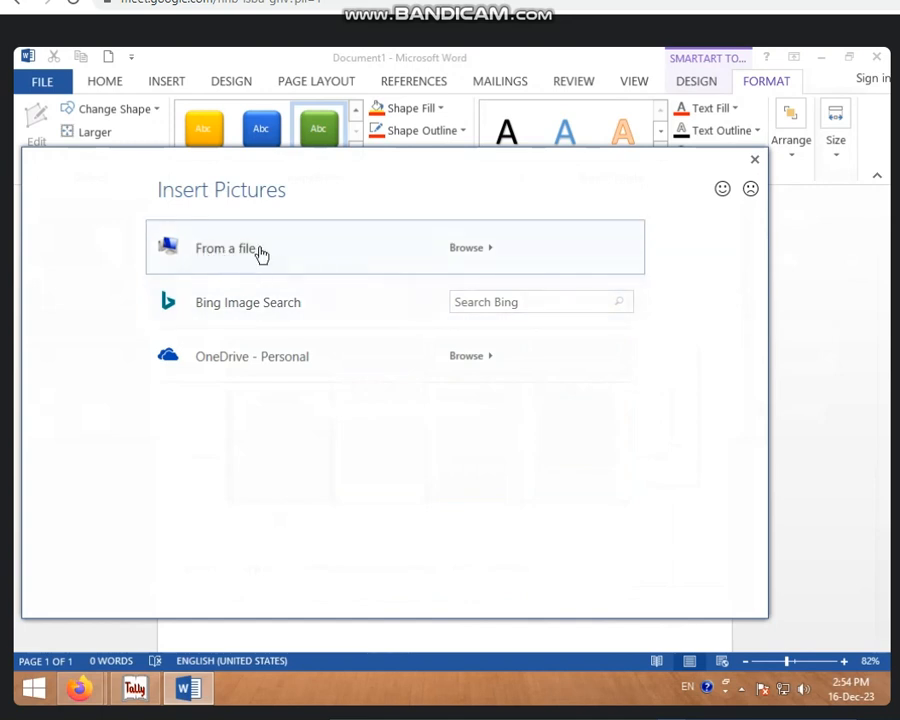
pyautogui.click(454, 252)
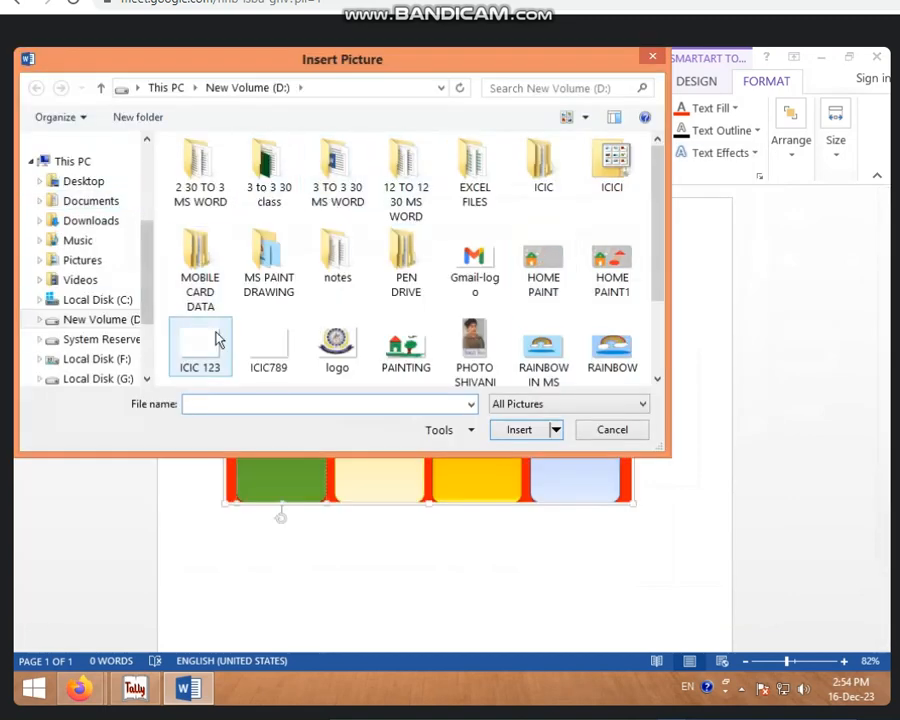
pyautogui.click(589, 434)
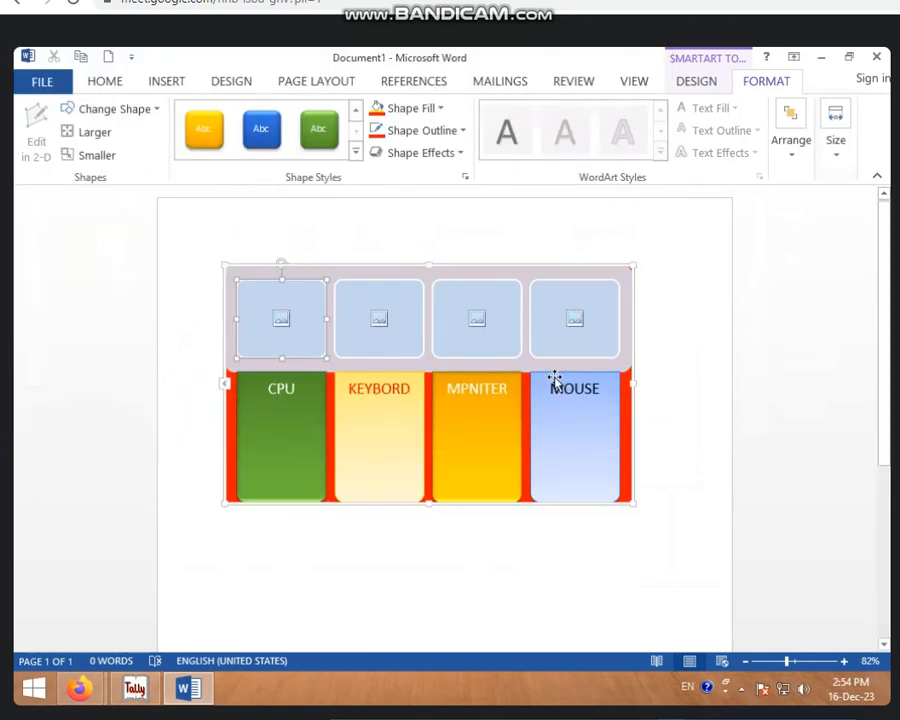
# Search Bing images for "CPU" to fill the picture placeholder above the CPU column.
pyautogui.click(282, 317)
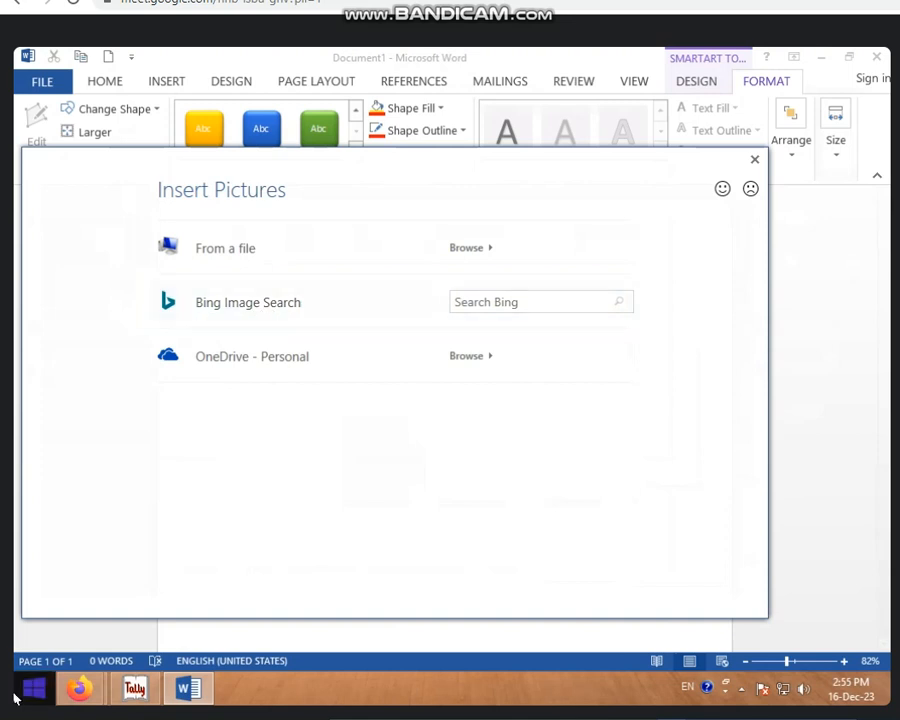
pyautogui.click(490, 304)
pyautogui.write('C')
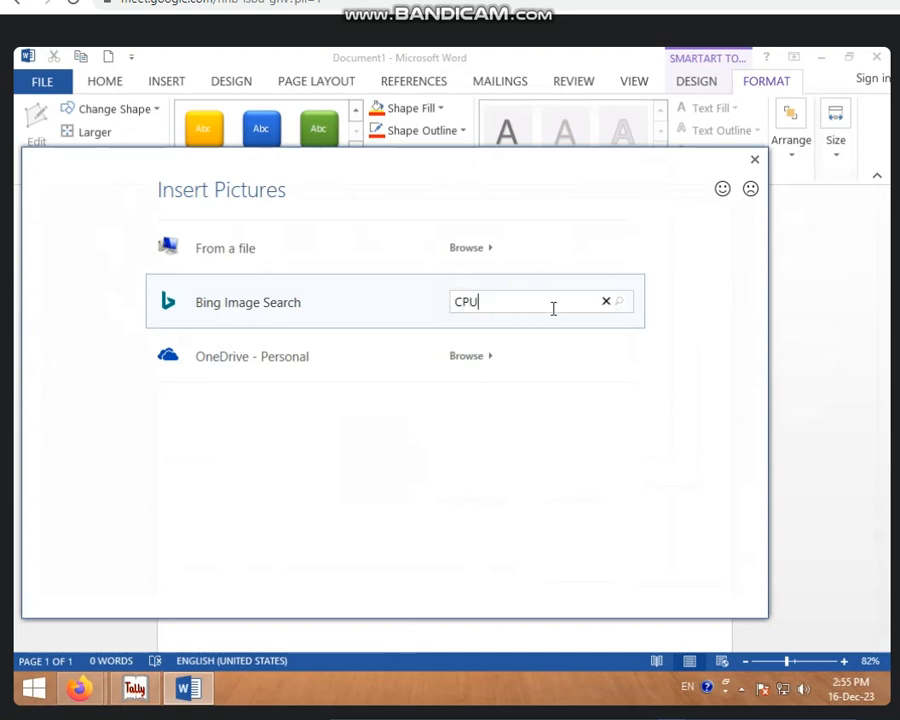
pyautogui.write('PU')
pyautogui.press('Return')
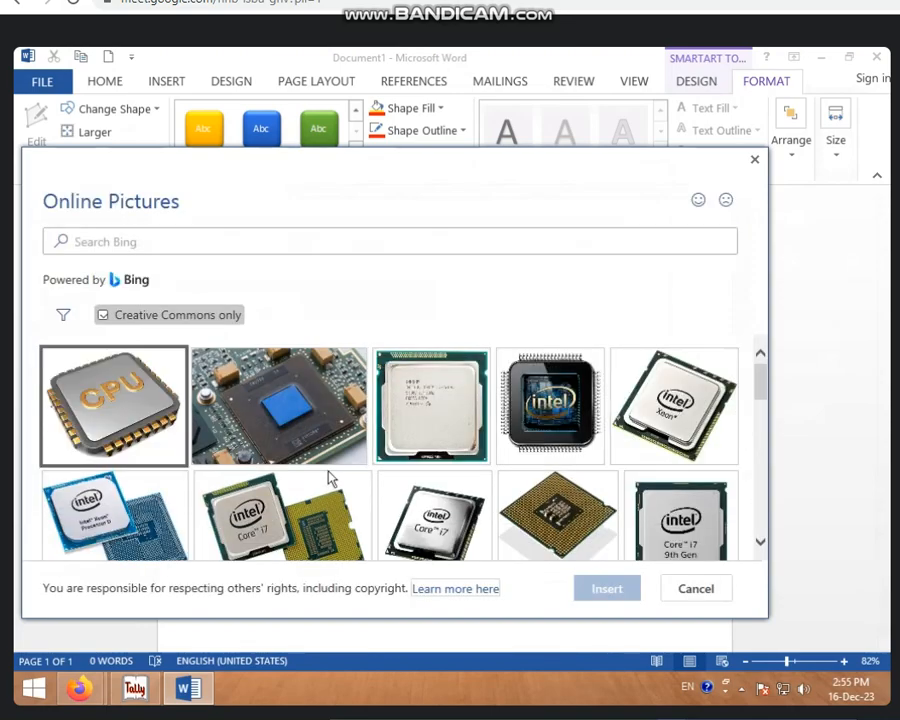
# Insert the grey computer tower picture from the image results above the CPU column and shift it slightly to the right.
pyautogui.scroll(-3, 310, 480)
pyautogui.scroll(-6, 296, 485)
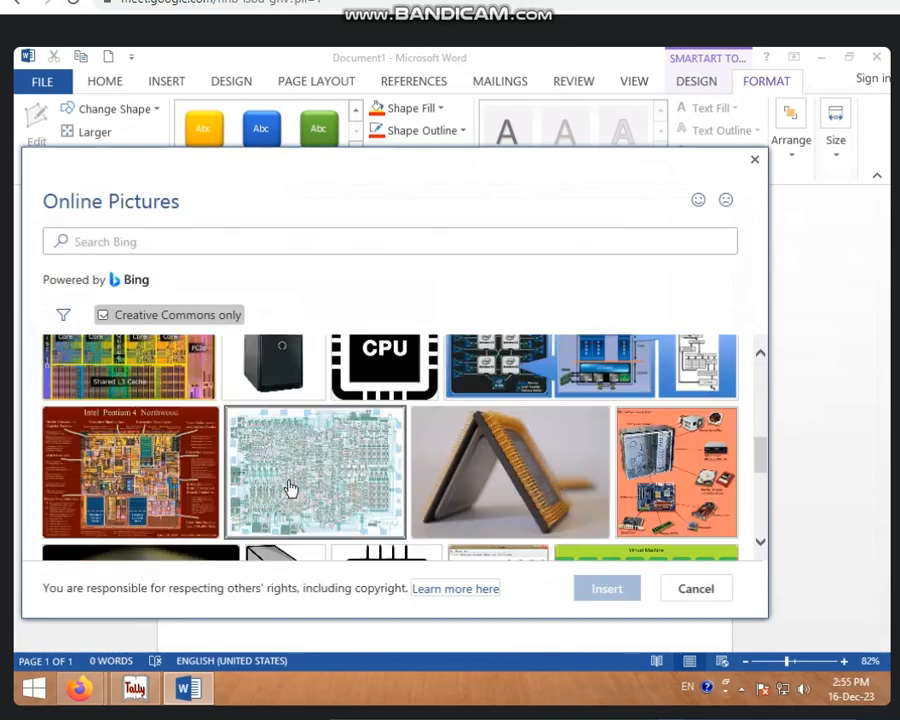
pyautogui.scroll(-5, 290, 488)
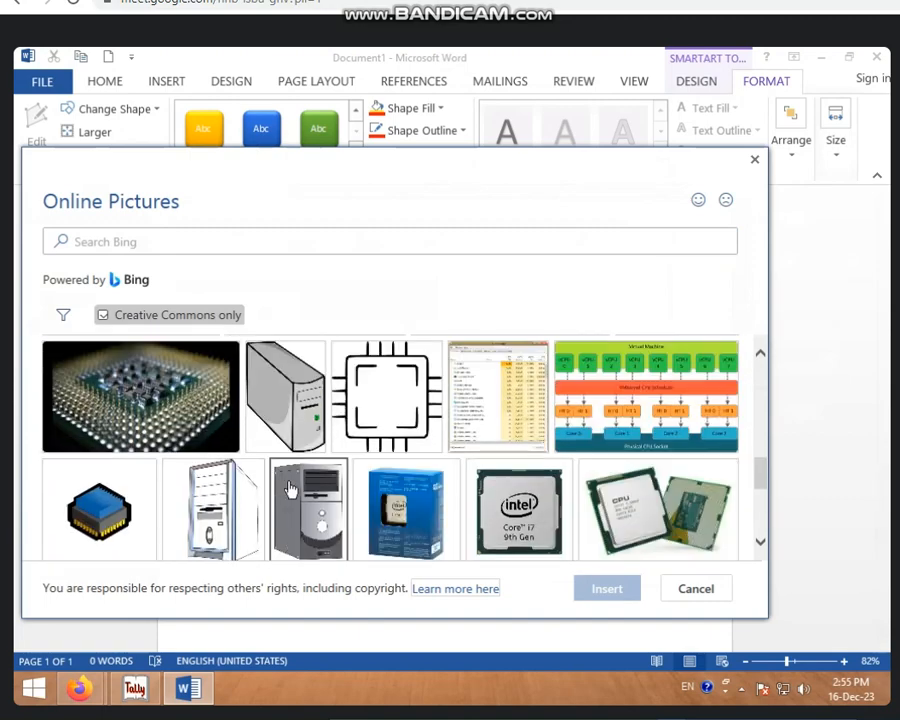
pyautogui.scroll(-6, 433, 479)
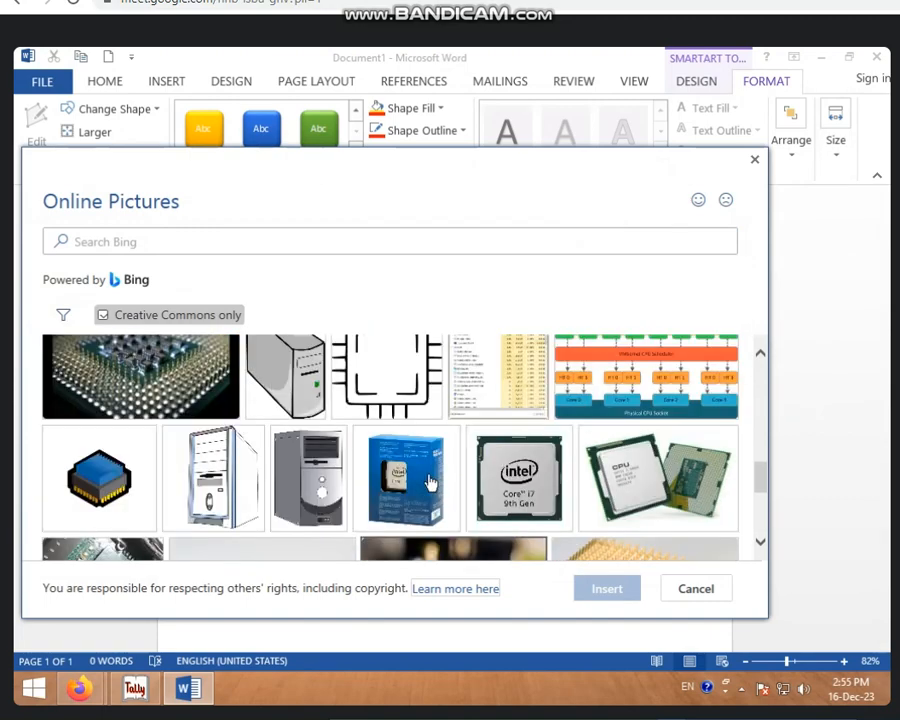
pyautogui.click(312, 505)
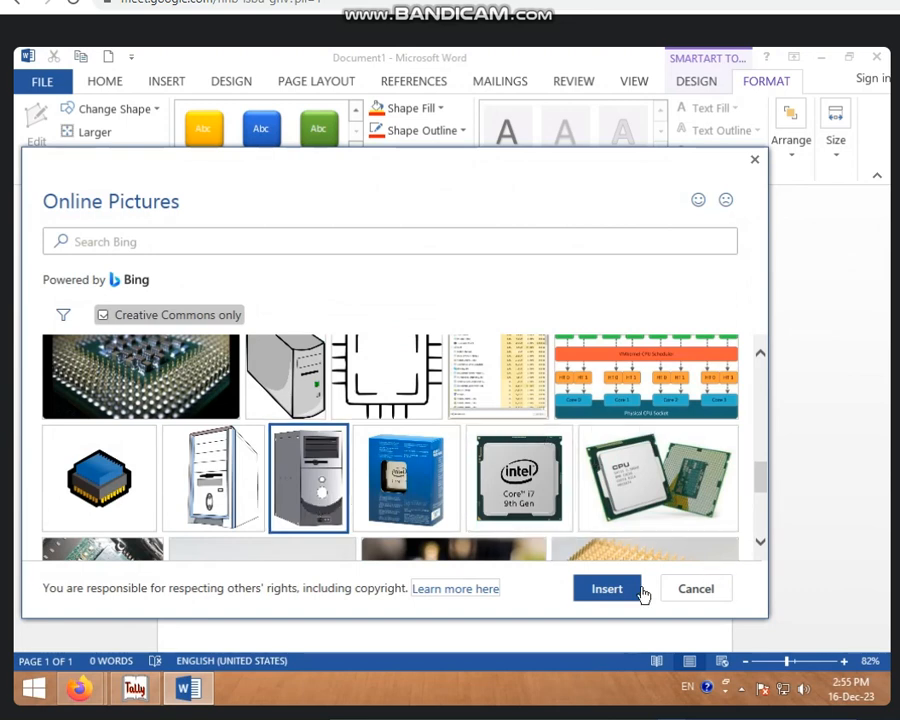
pyautogui.click(605, 595)
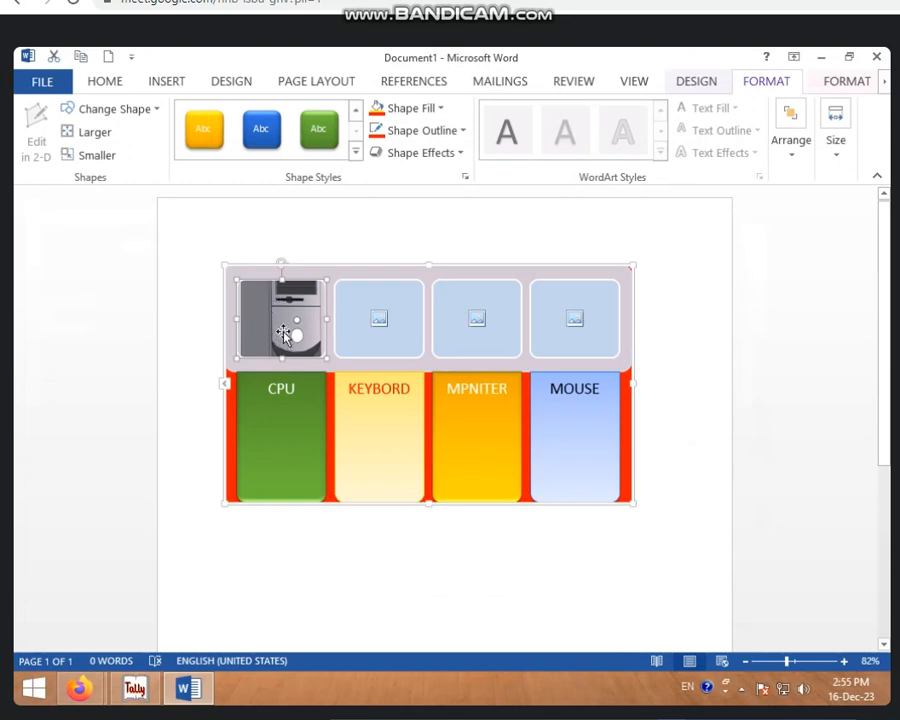
pyautogui.moveTo(284, 338)
pyautogui.mouseDown()
pyautogui.moveTo(276, 337)
pyautogui.moveTo(306, 331)
pyautogui.moveTo(301, 321)
pyautogui.moveTo(290, 325)
pyautogui.moveTo(295, 333)
pyautogui.mouseUp()
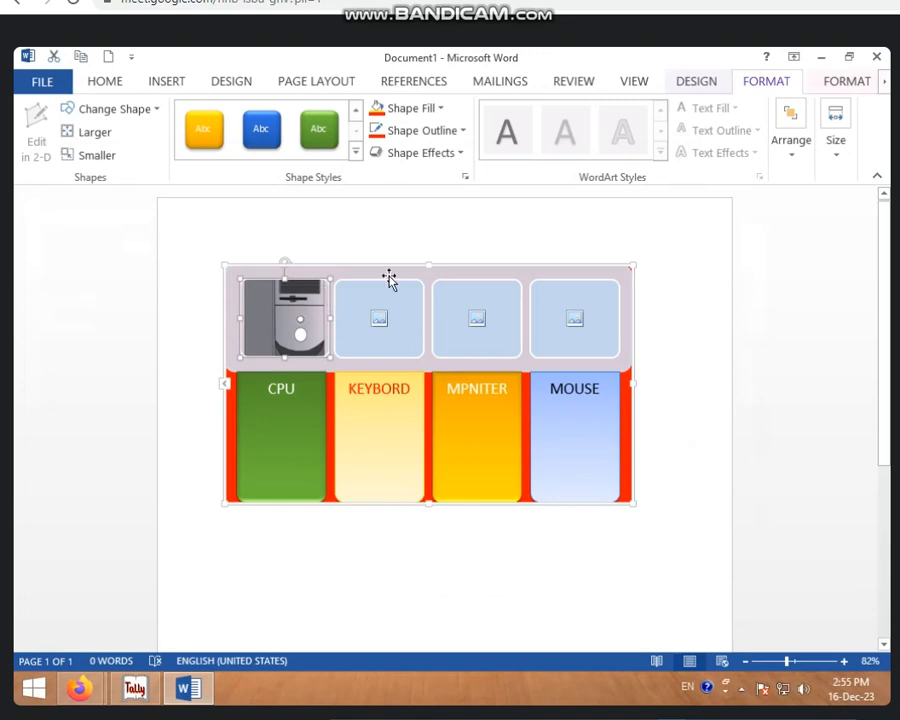
pyautogui.click(846, 82)
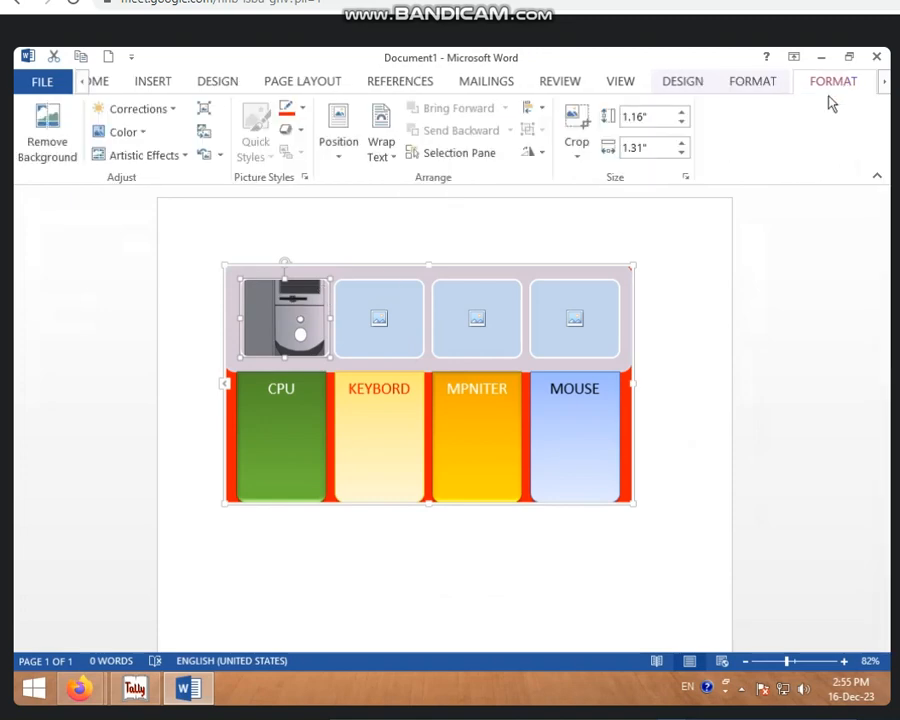
pyautogui.click(577, 156)
pyautogui.click(594, 179)
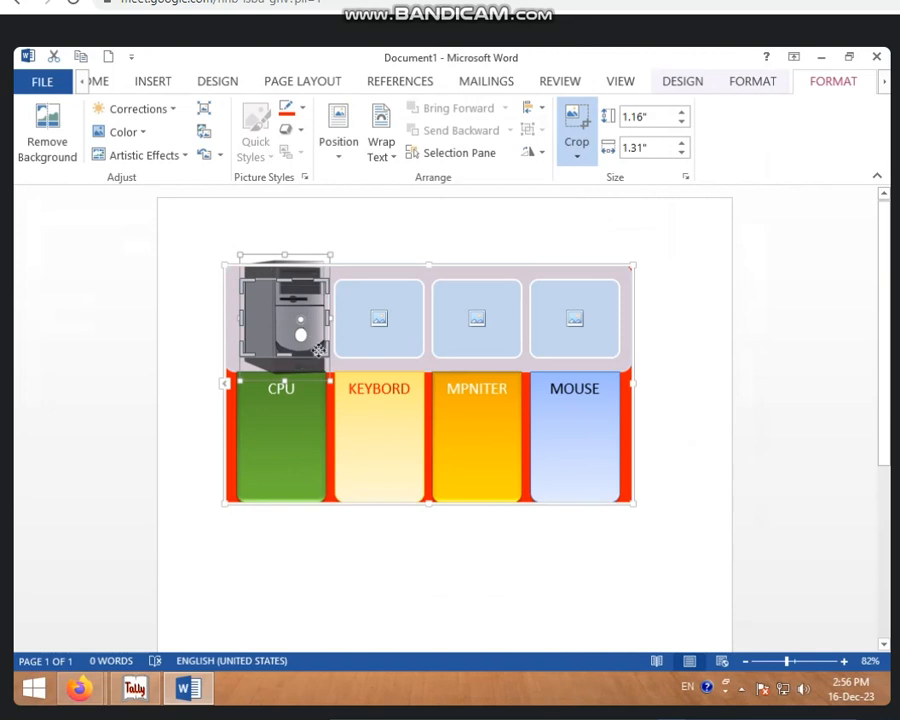
pyautogui.click(579, 143)
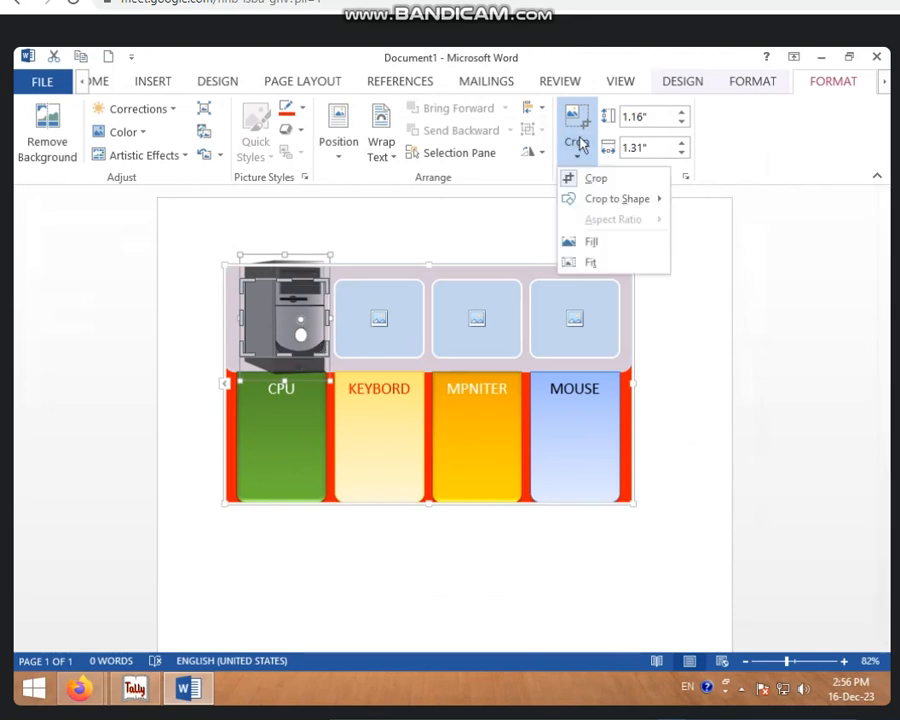
pyautogui.click(590, 178)
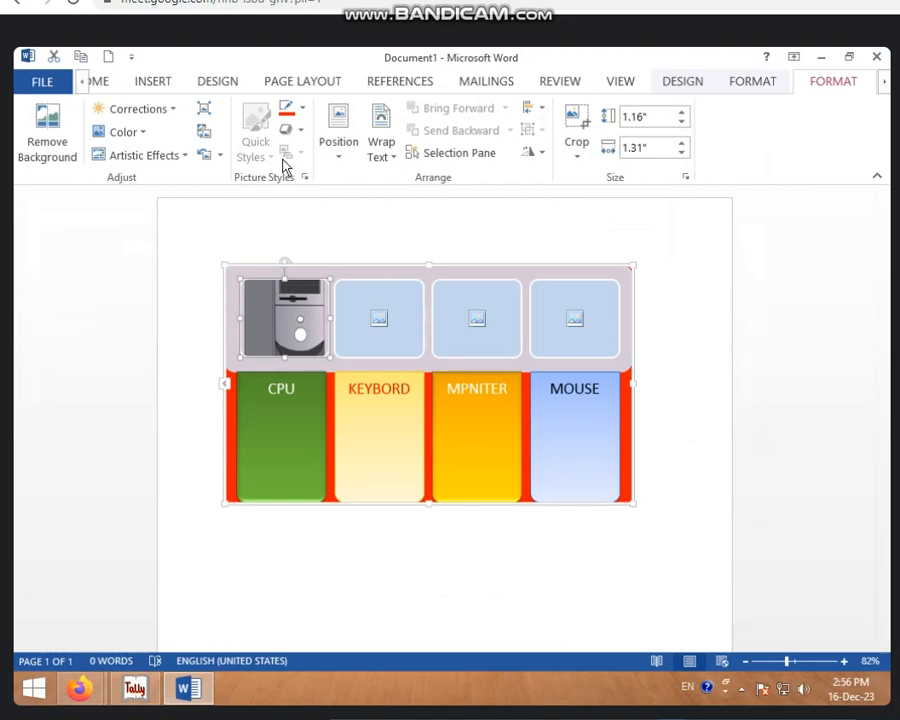
pyautogui.click(379, 320)
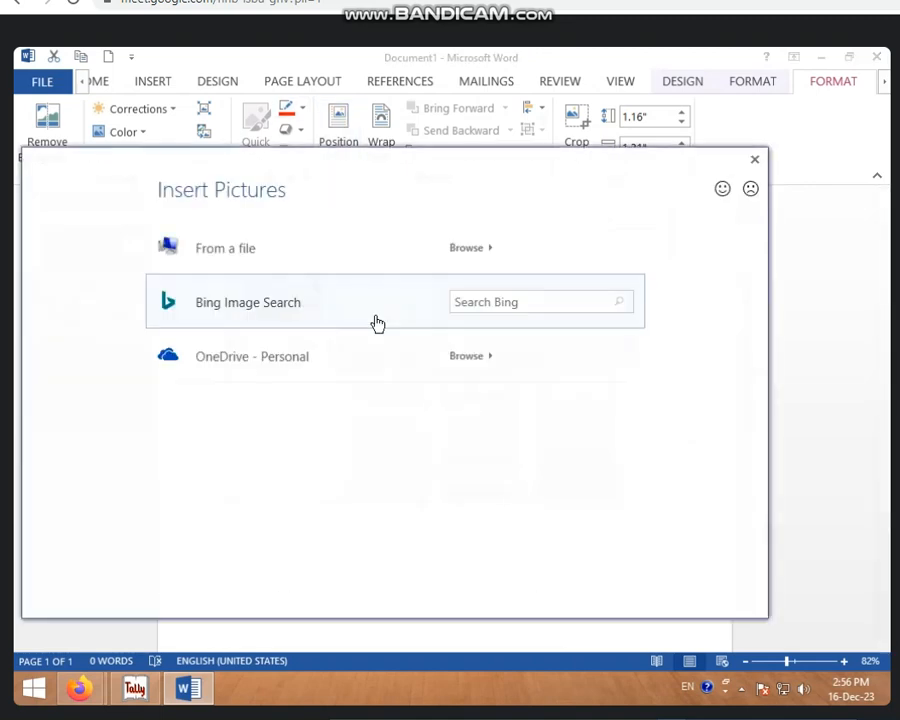
pyautogui.click(754, 161)
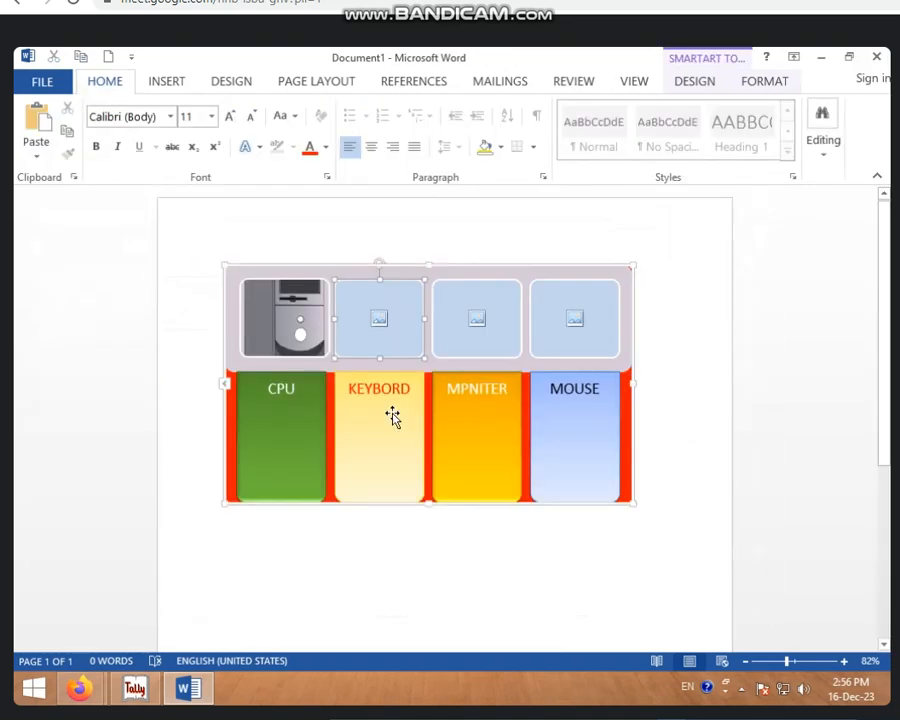
# Insert the full black keyboard picture from a Bing image search for "KEYBOARD" into the placeholder above the KEYBORD column.
pyautogui.click(381, 324)
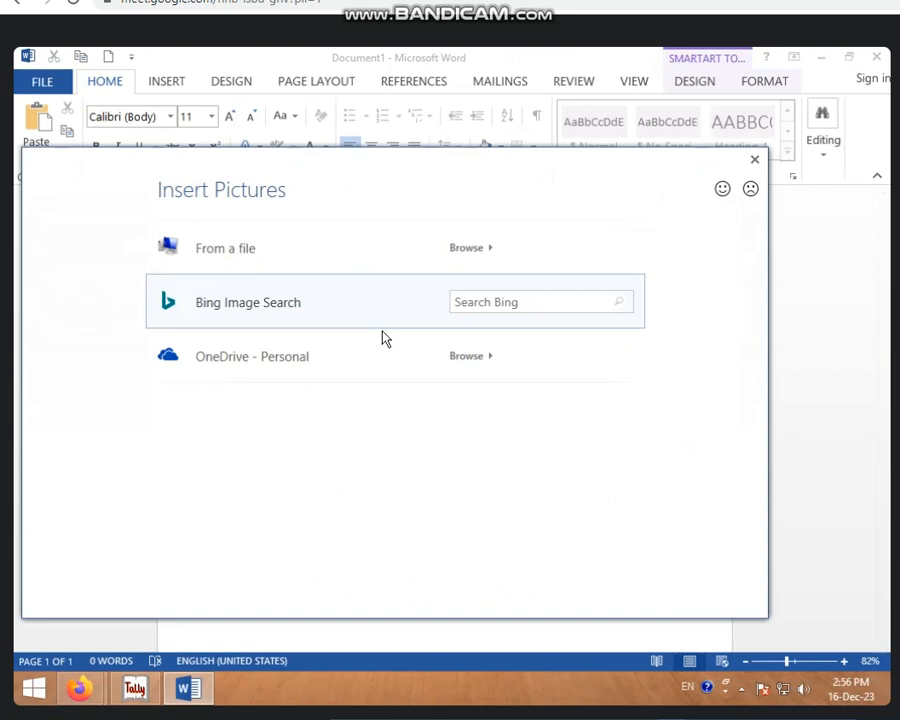
pyautogui.click(494, 303)
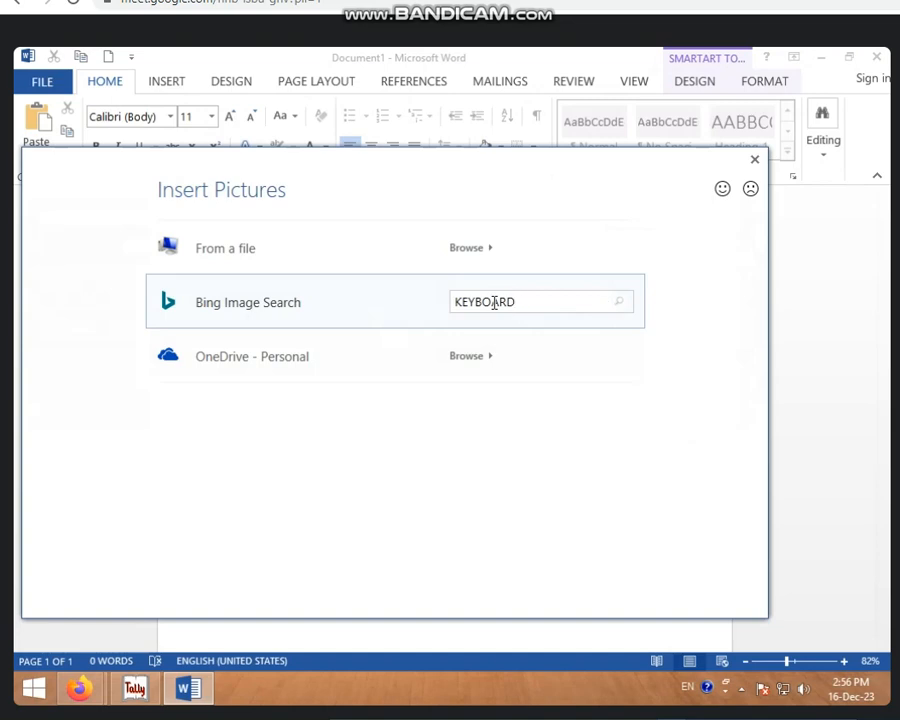
pyautogui.press('Return')
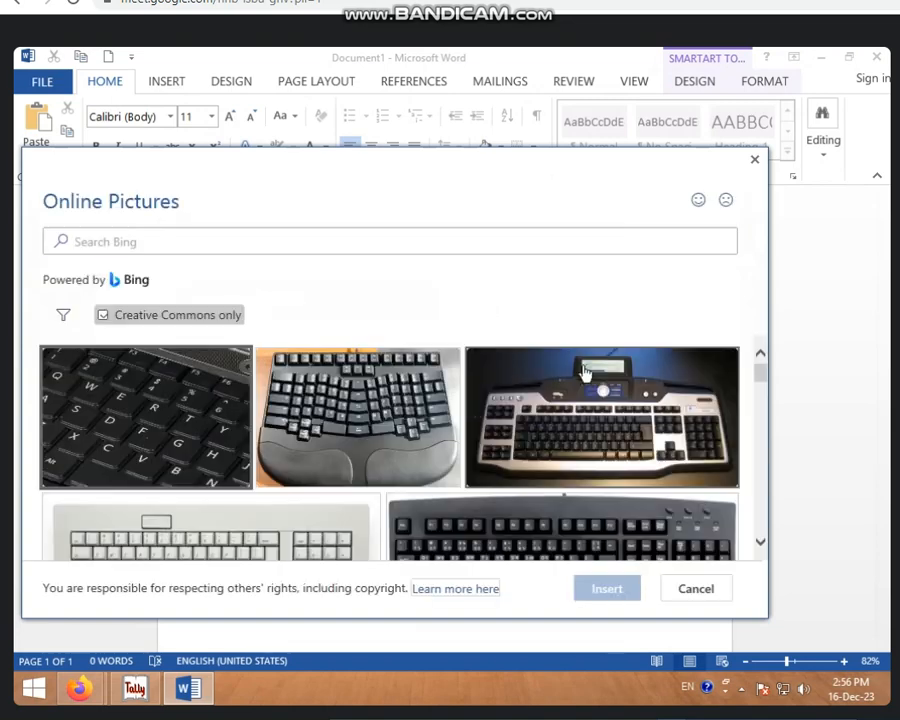
pyautogui.scroll(-1, 600, 435)
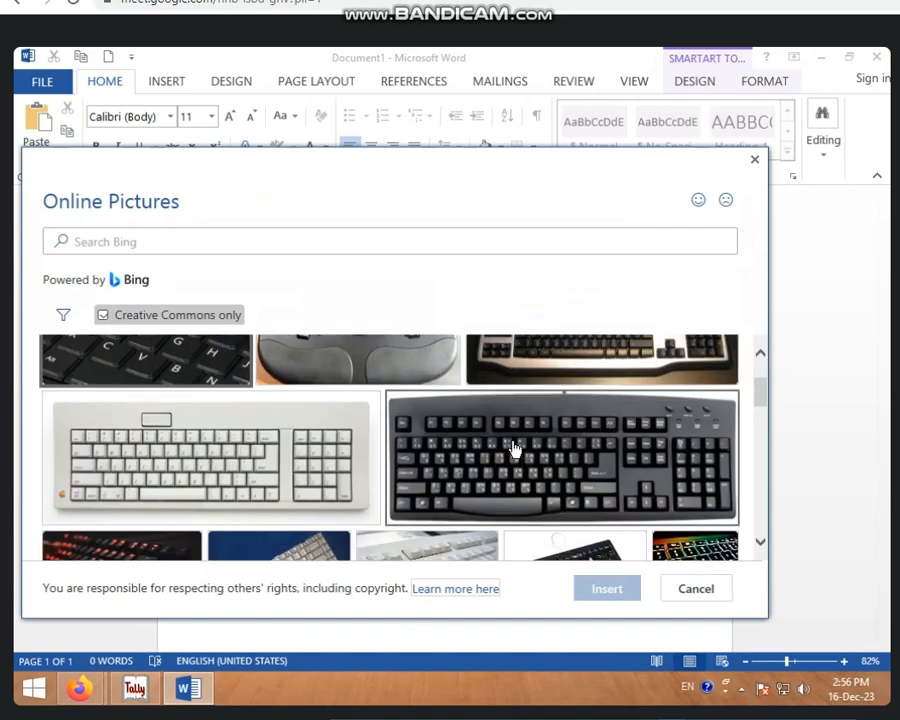
pyautogui.click(528, 481)
pyautogui.click(601, 592)
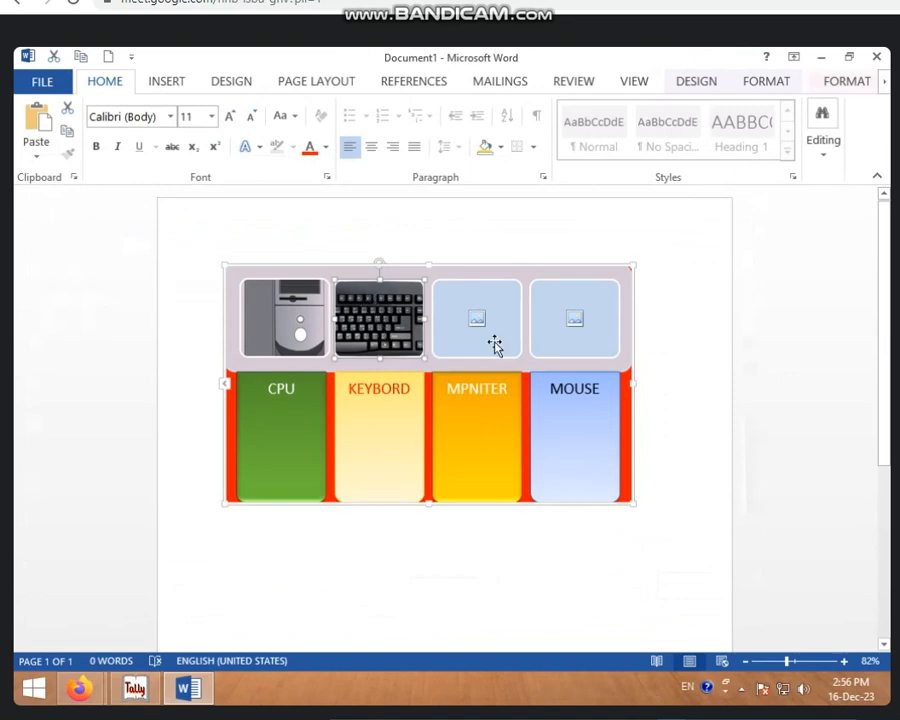
# Correct the orange column's label to "MONITER" by replacing its second letter with O.
pyautogui.click(457, 408)
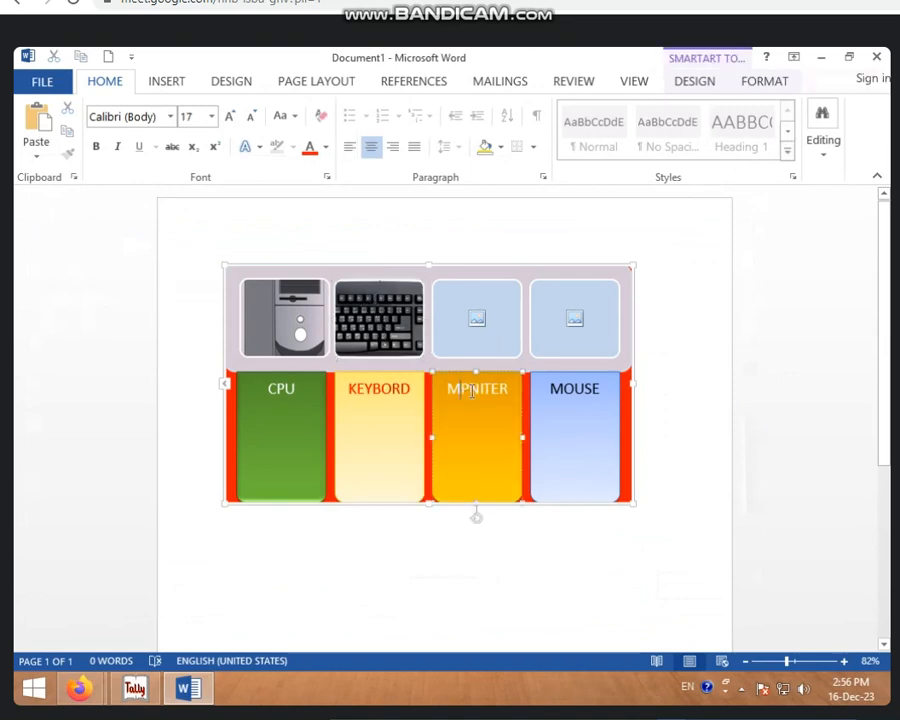
pyautogui.click(472, 391)
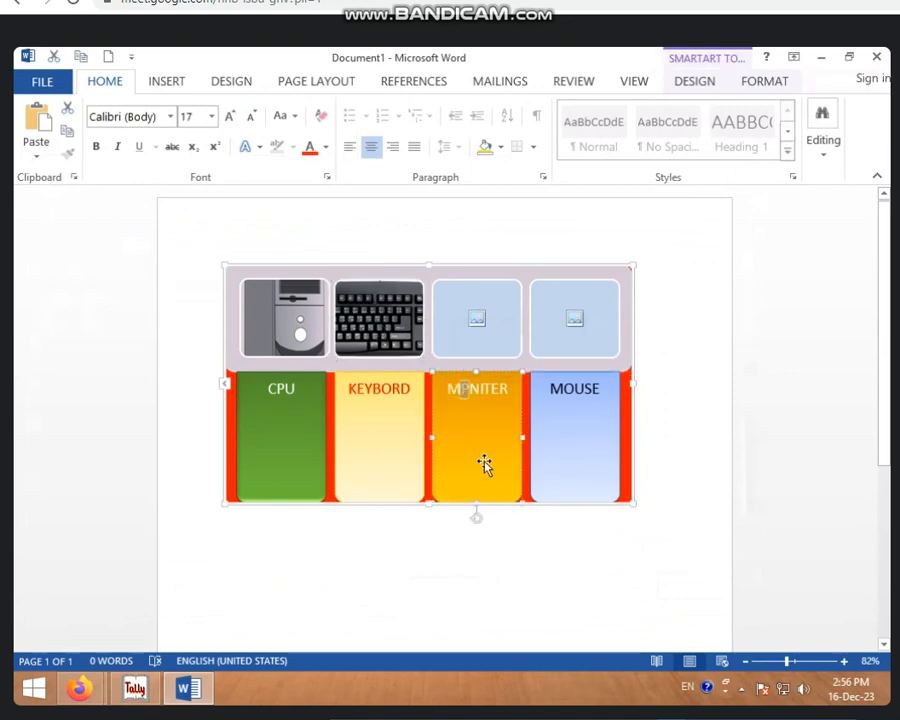
pyautogui.write('O')
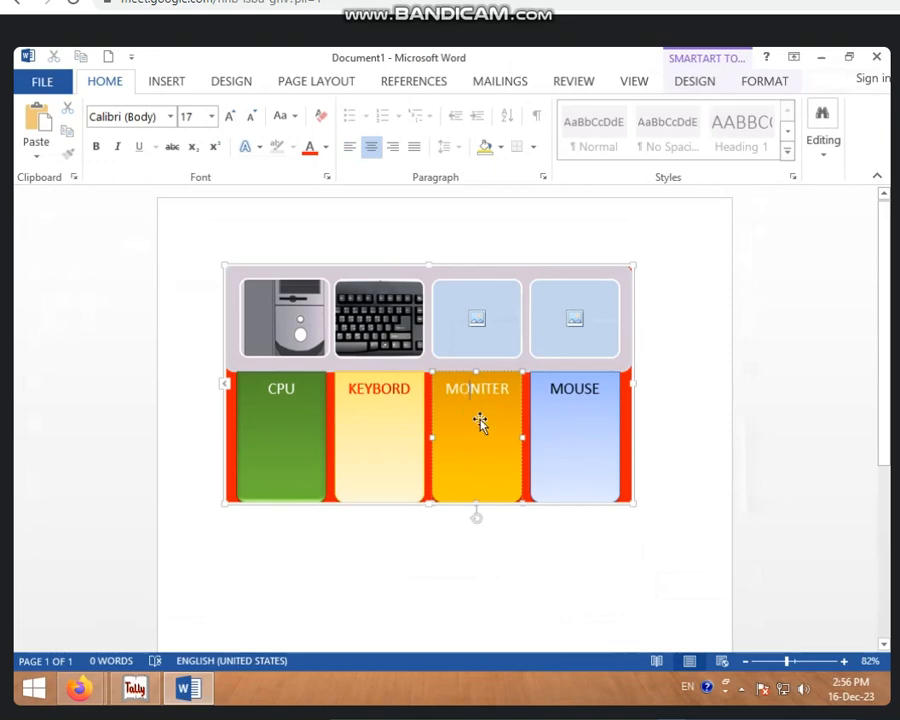
pyautogui.click(493, 320)
pyautogui.click(578, 322)
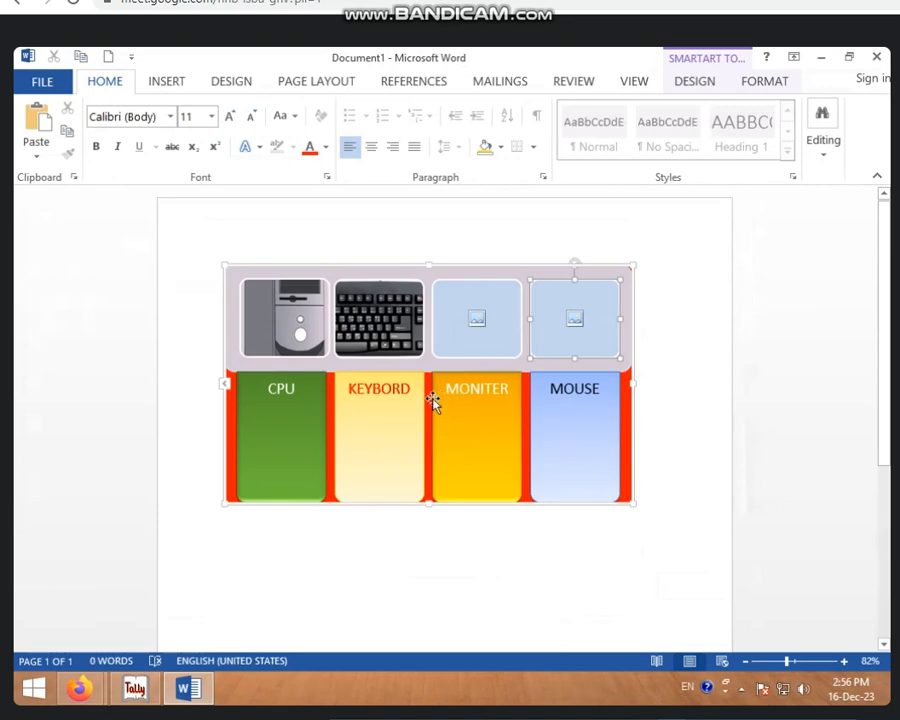
pyautogui.click(760, 80)
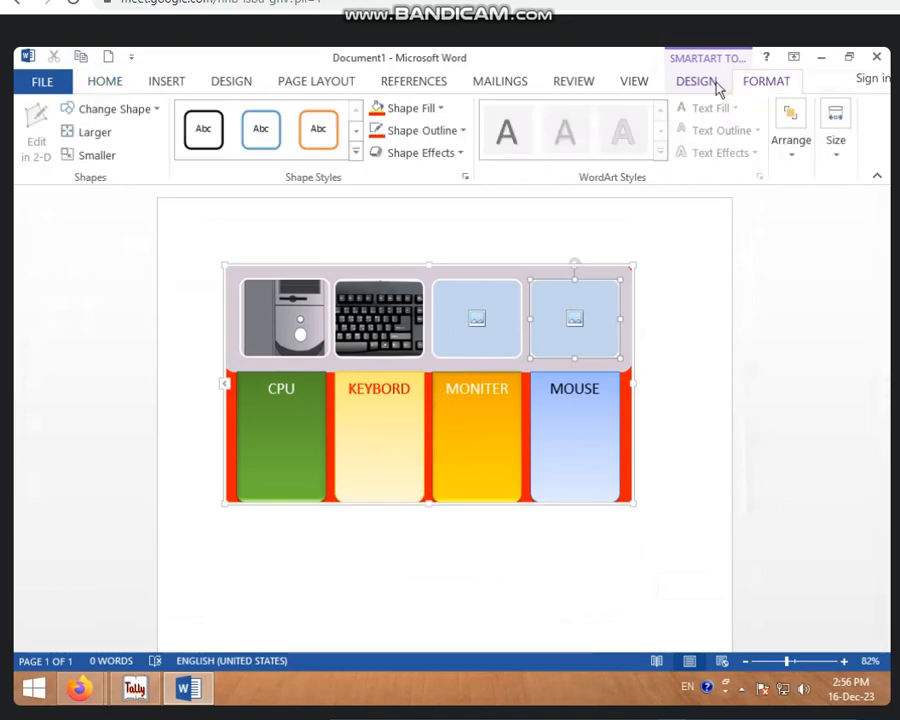
pyautogui.click(714, 86)
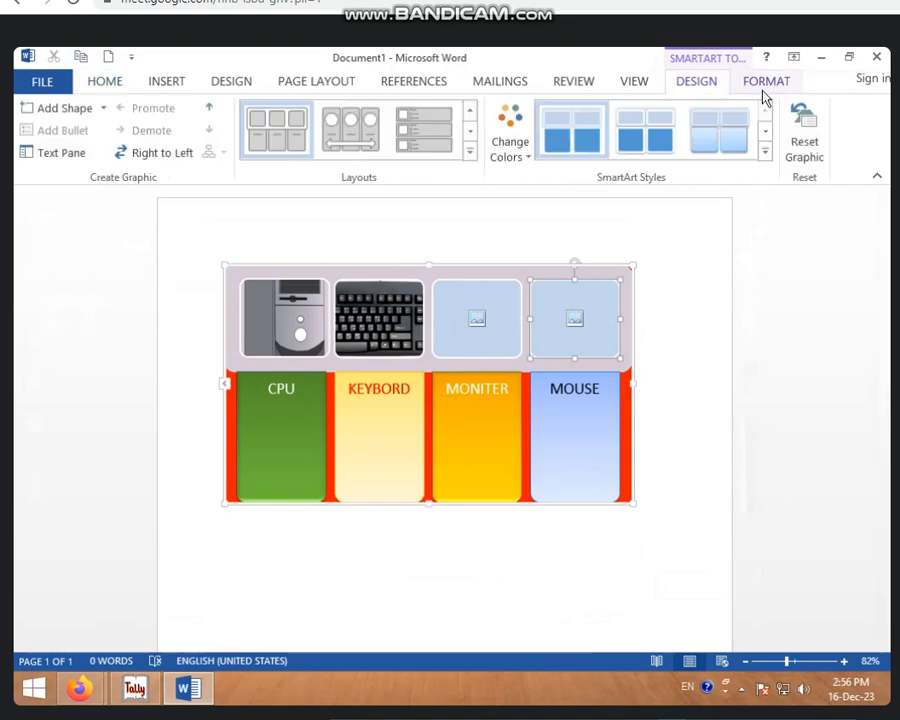
pyautogui.click(766, 82)
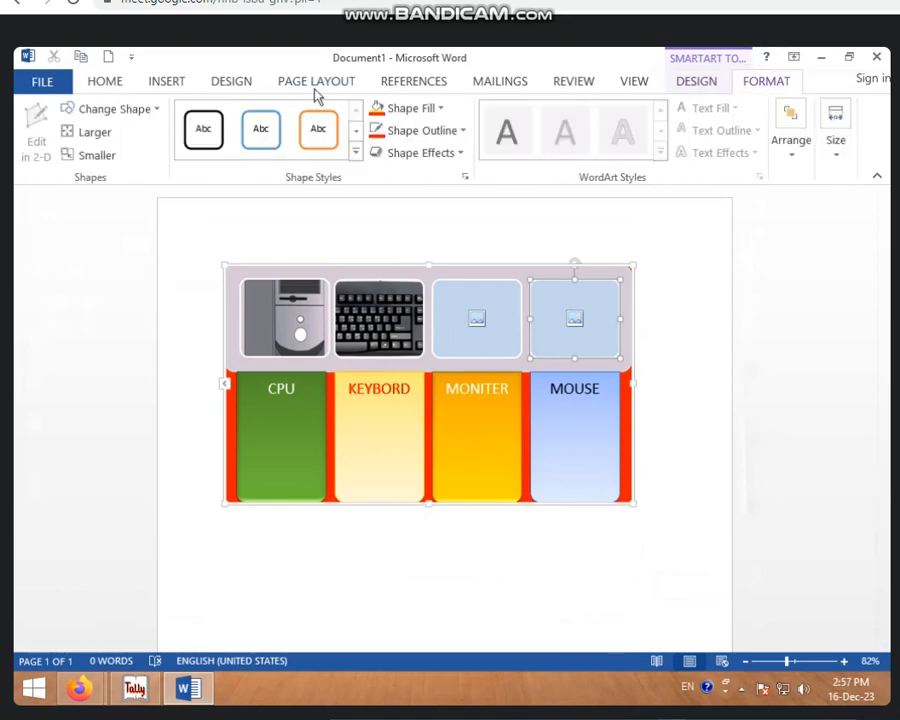
# Delete the computer parts SmartArt graphic from the page.
pyautogui.click(168, 81)
pyautogui.click(272, 314)
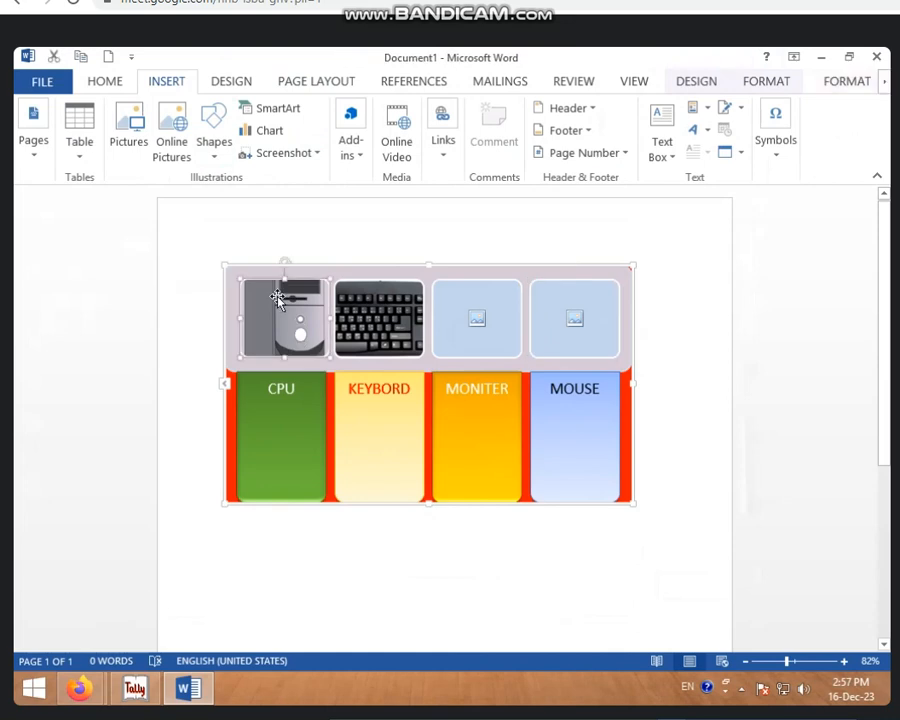
pyautogui.click(264, 271)
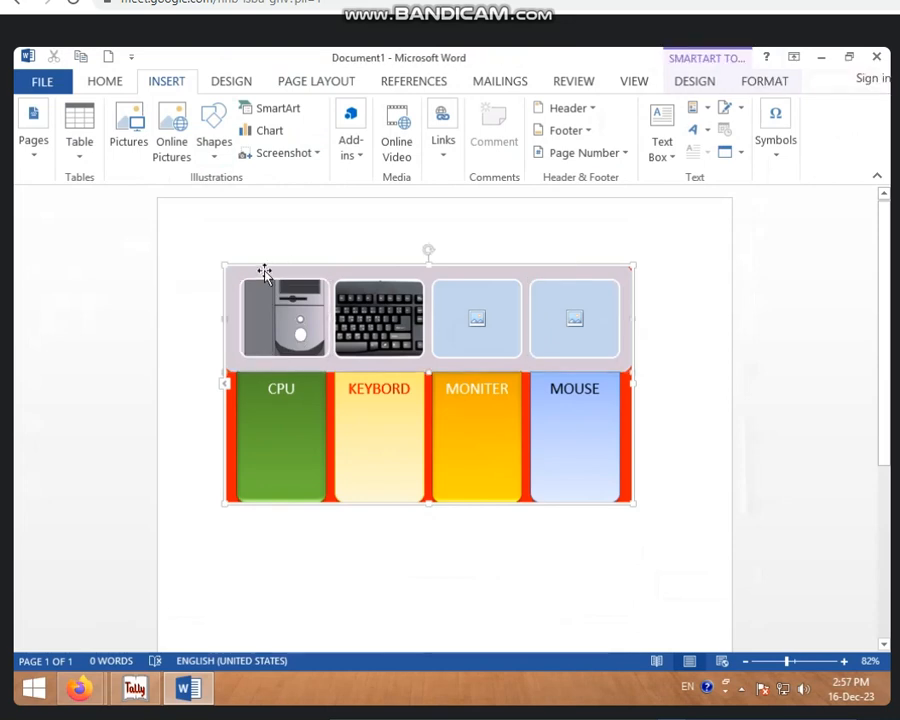
pyautogui.press('Delete')
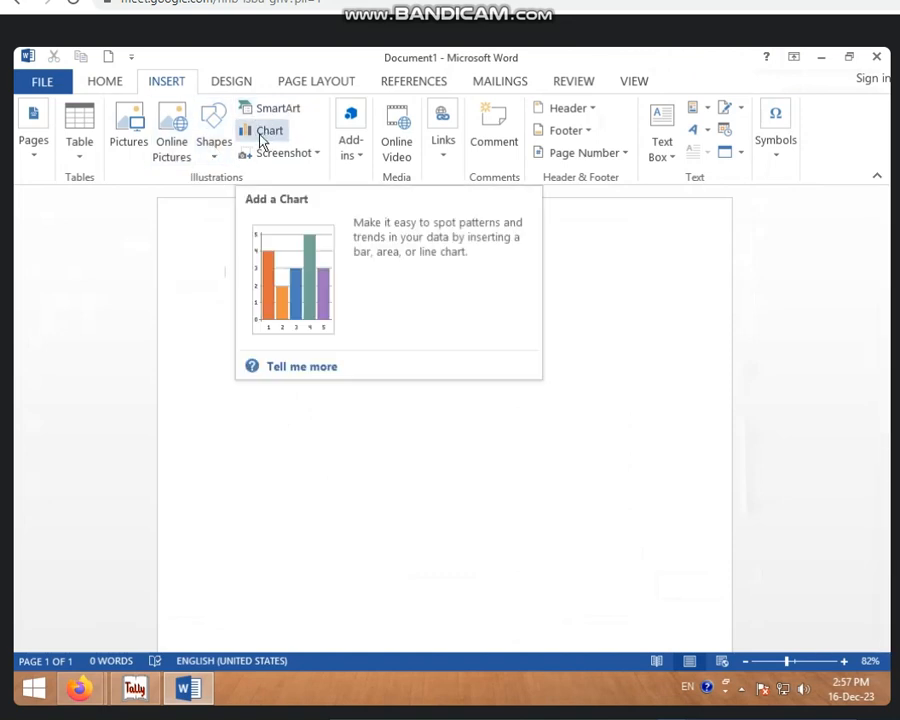
pyautogui.click(262, 142)
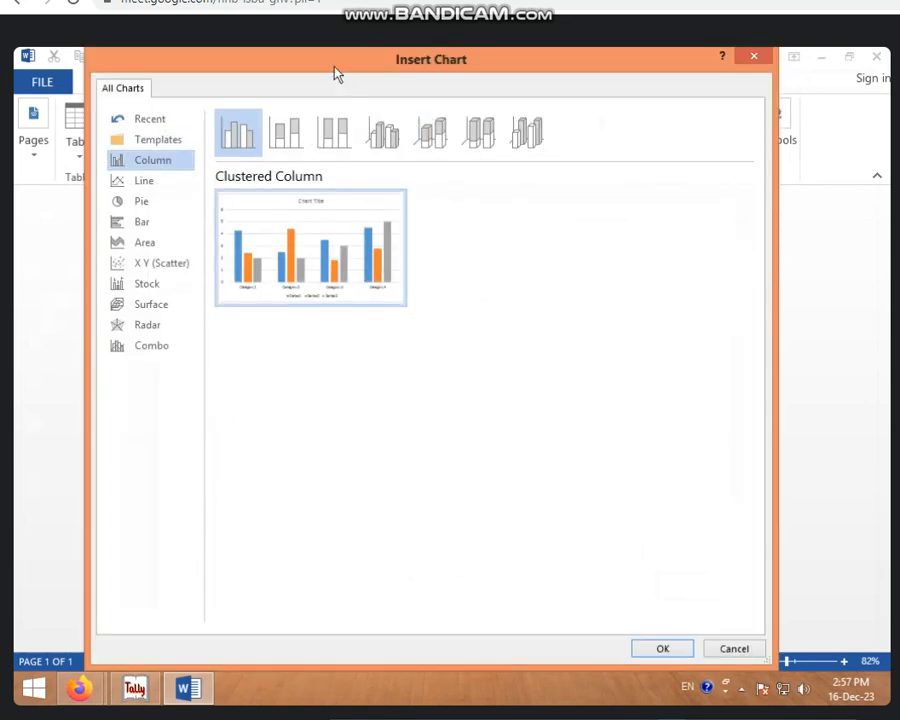
pyautogui.moveTo(338, 74); pyautogui.dragTo(389, 162)
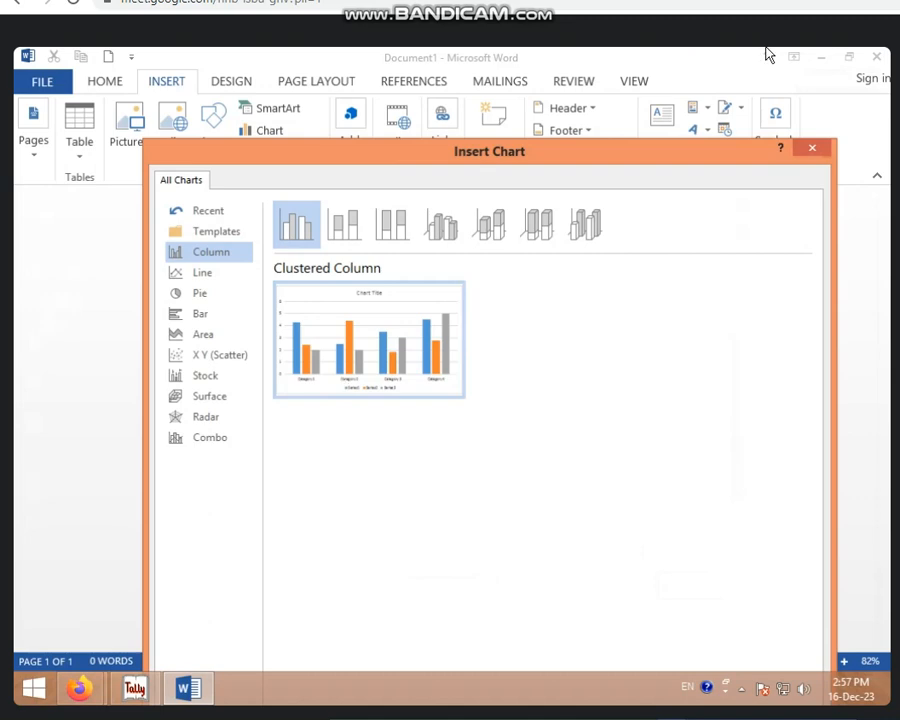
pyautogui.click(815, 149)
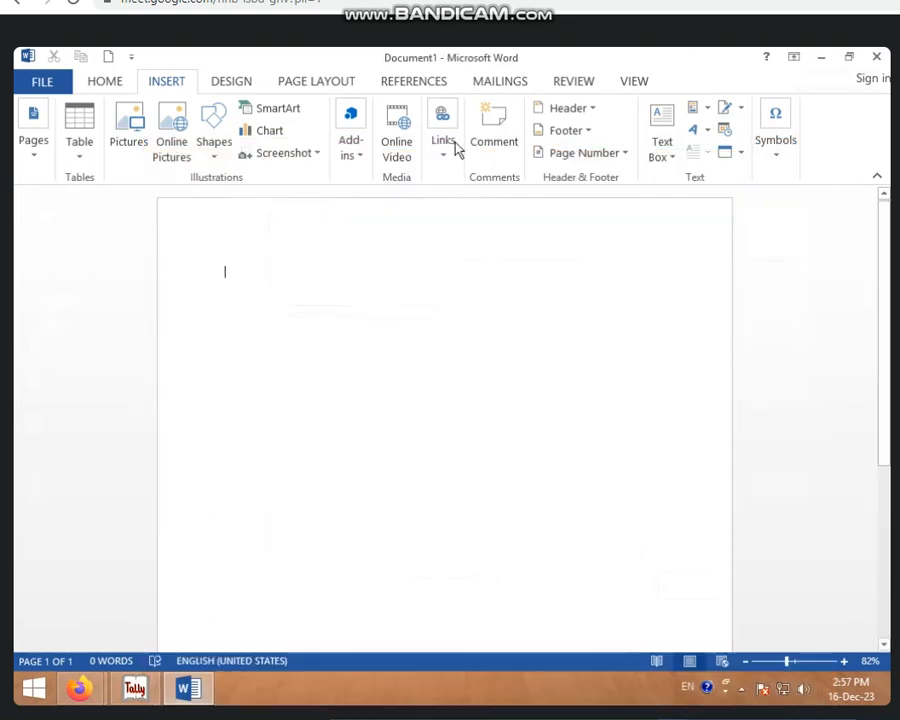
# Examine the available chart types for insertion, previewing the Column, Line, Pie, Bar, Area and X Y (Scatter) samples.
pyautogui.click(276, 135)
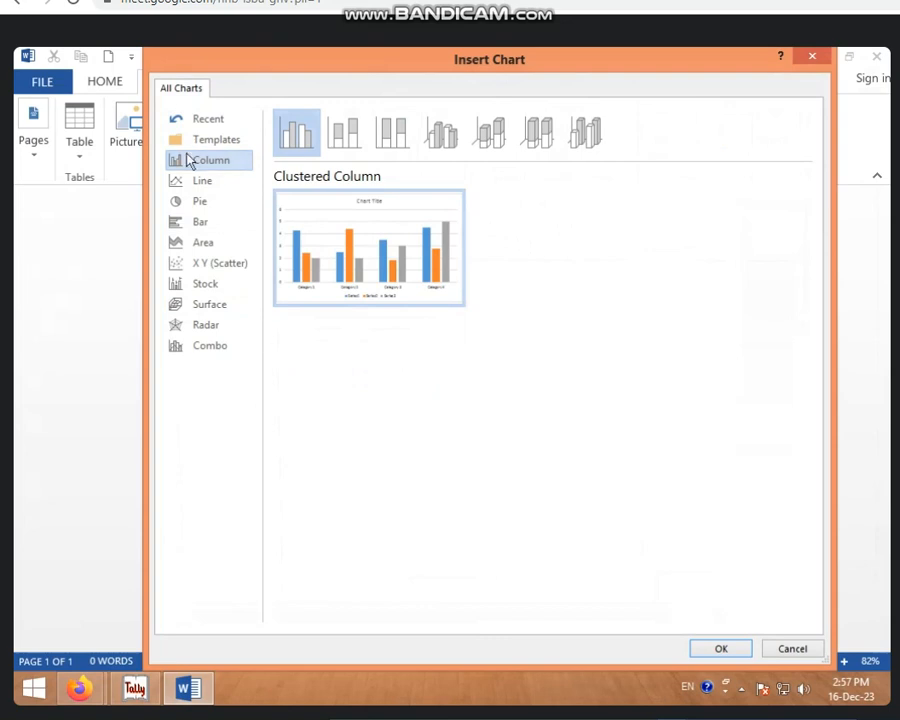
pyautogui.click(204, 185)
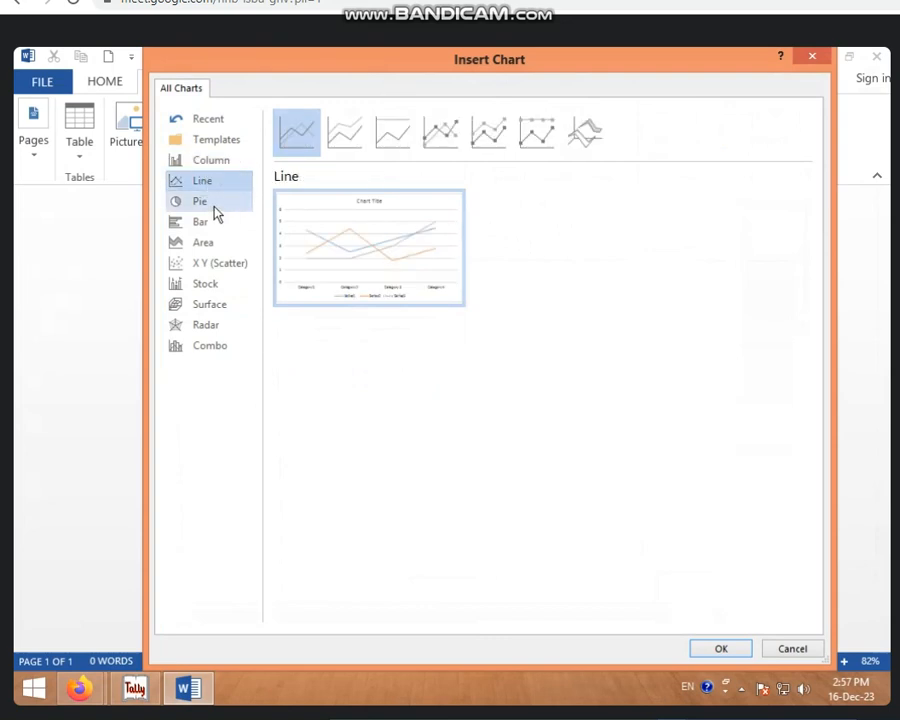
pyautogui.click(205, 201)
pyautogui.moveTo(437, 237)
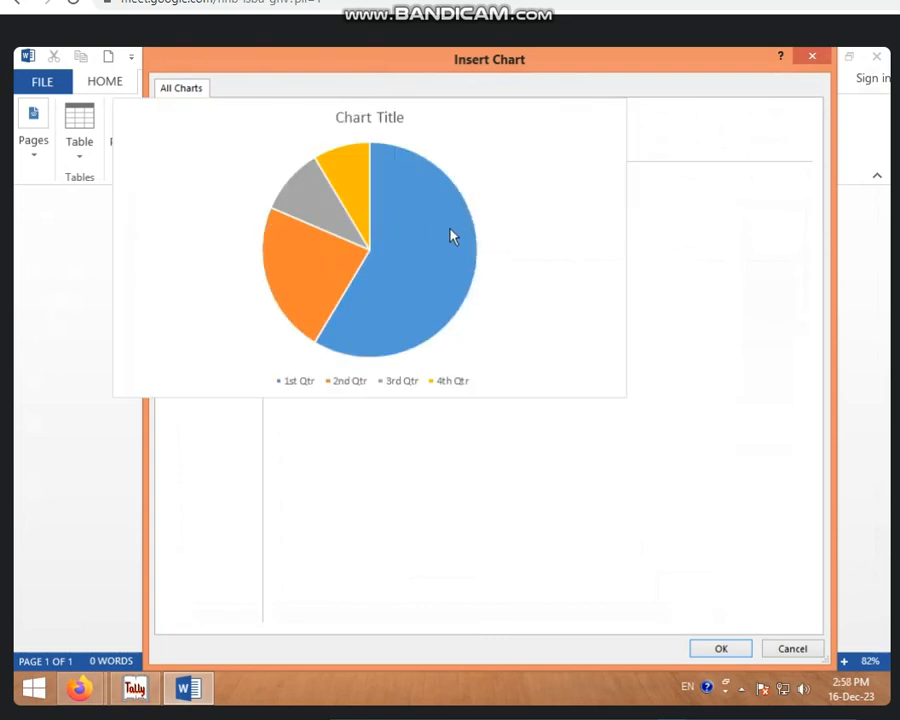
pyautogui.click(232, 163)
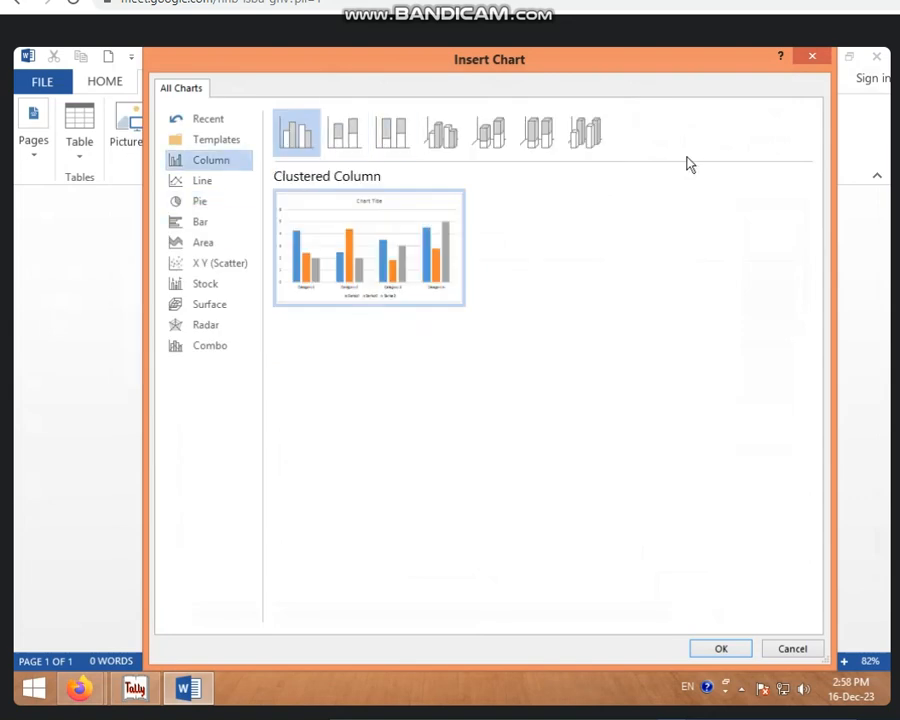
pyautogui.click(210, 182)
pyautogui.moveTo(360, 240)
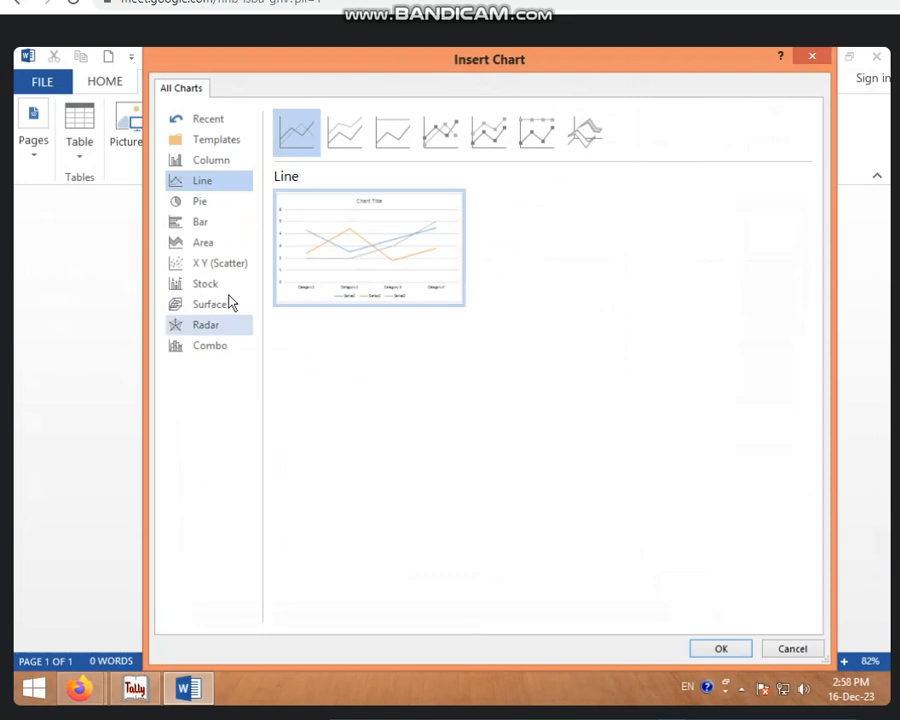
pyautogui.click(203, 205)
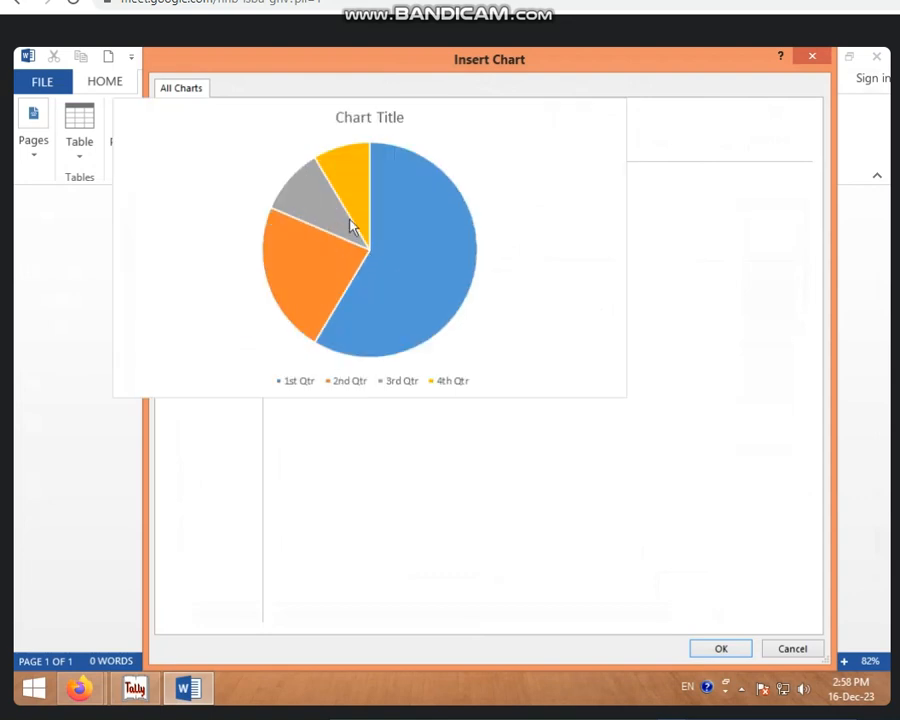
pyautogui.moveTo(397, 205)
pyautogui.click(200, 222)
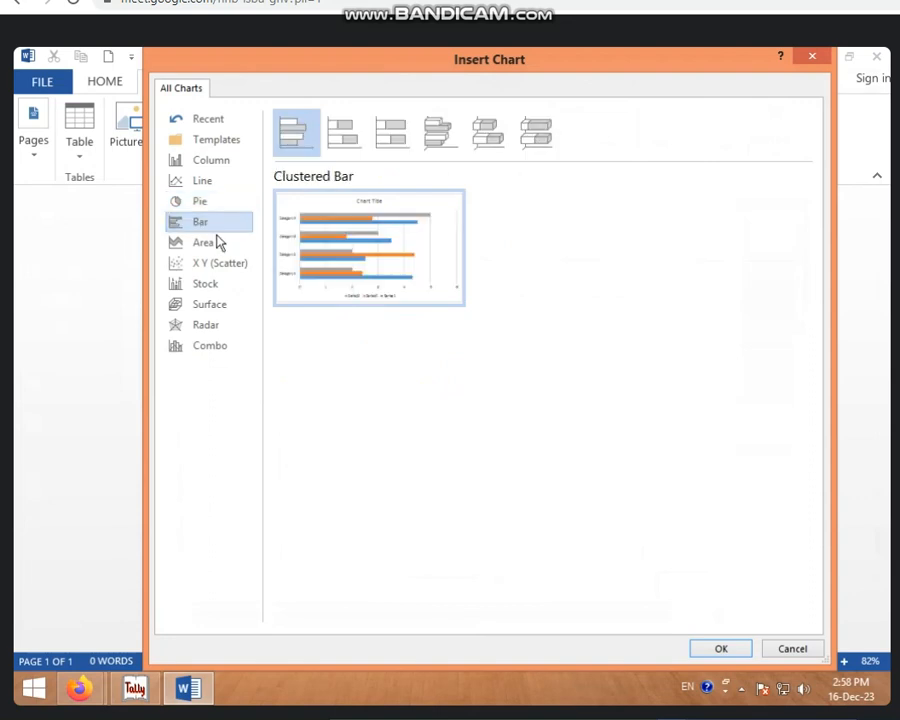
pyautogui.moveTo(340, 290)
pyautogui.click(210, 244)
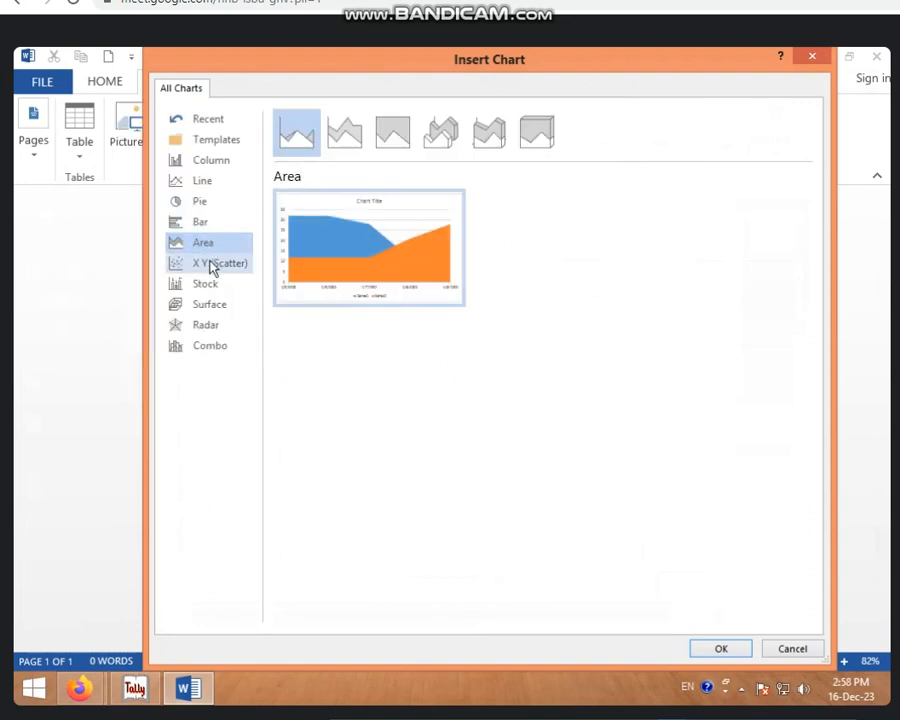
pyautogui.click(212, 266)
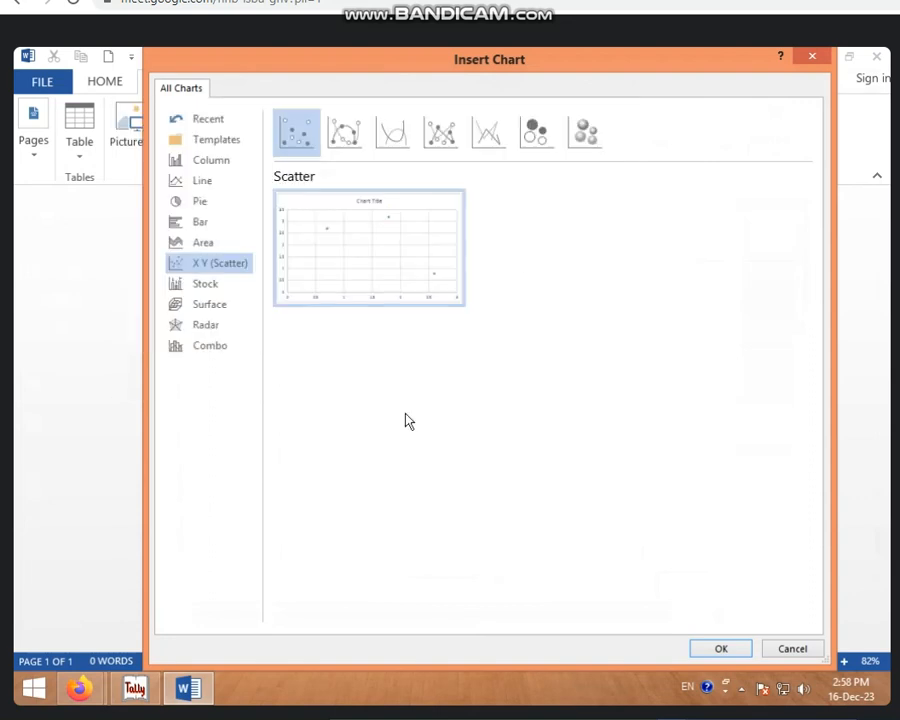
pyautogui.click(216, 331)
# Browse the stacked and 3-D column chart variants, and insert a Clustered Column chart into the document.
pyautogui.click(222, 165)
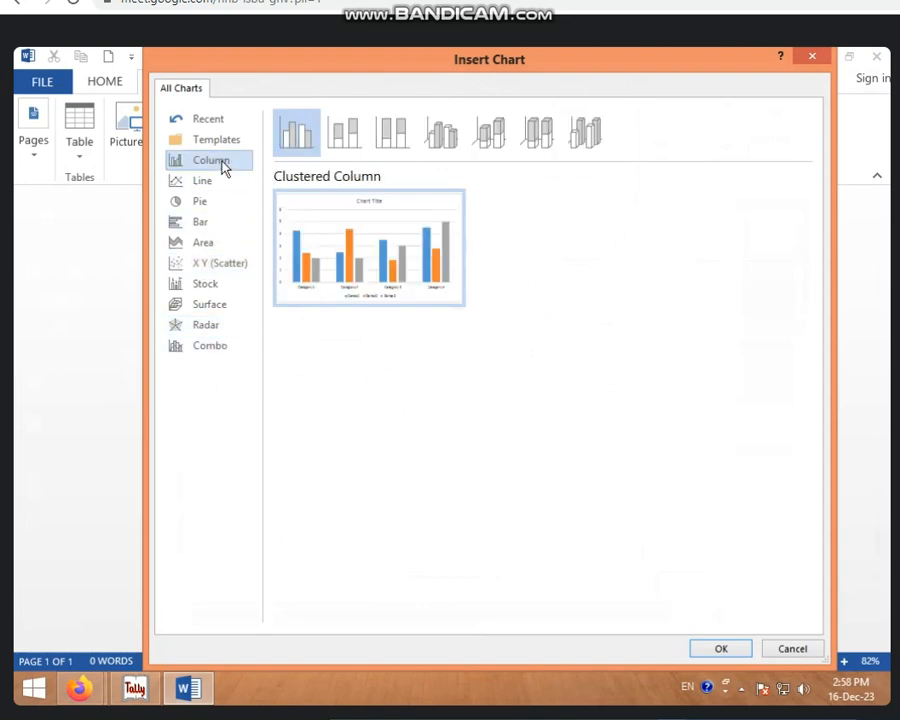
pyautogui.click(350, 150)
pyautogui.click(396, 145)
pyautogui.click(446, 143)
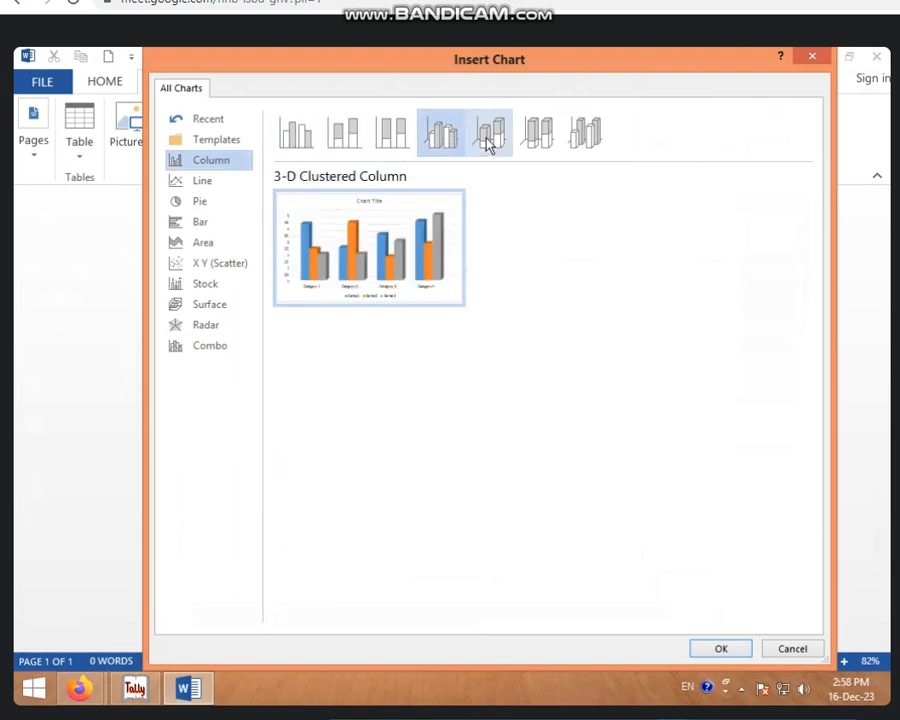
pyautogui.click(490, 142)
pyautogui.click(538, 138)
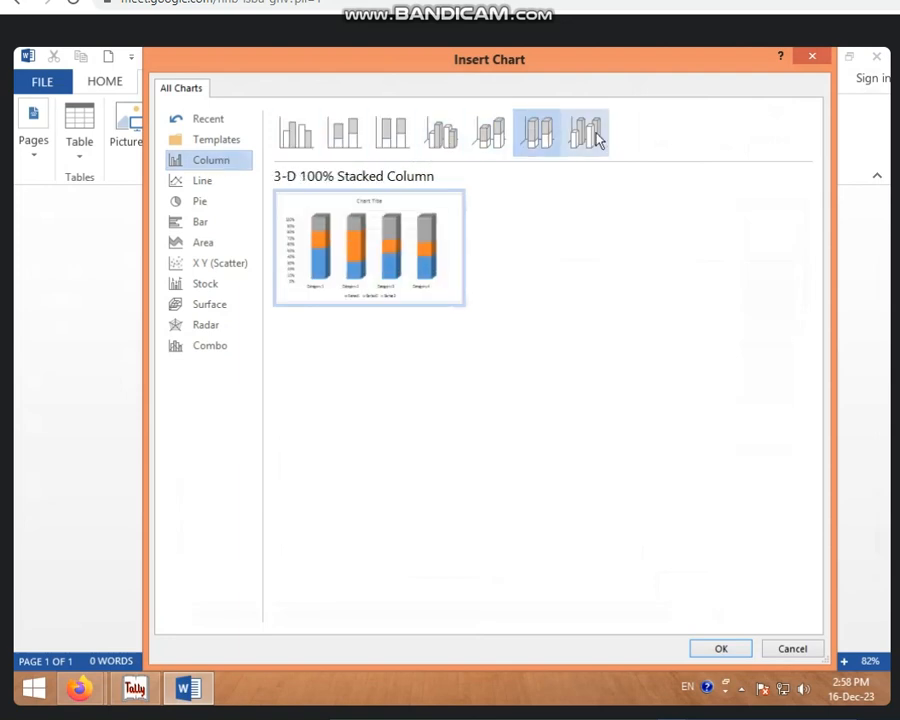
pyautogui.click(295, 145)
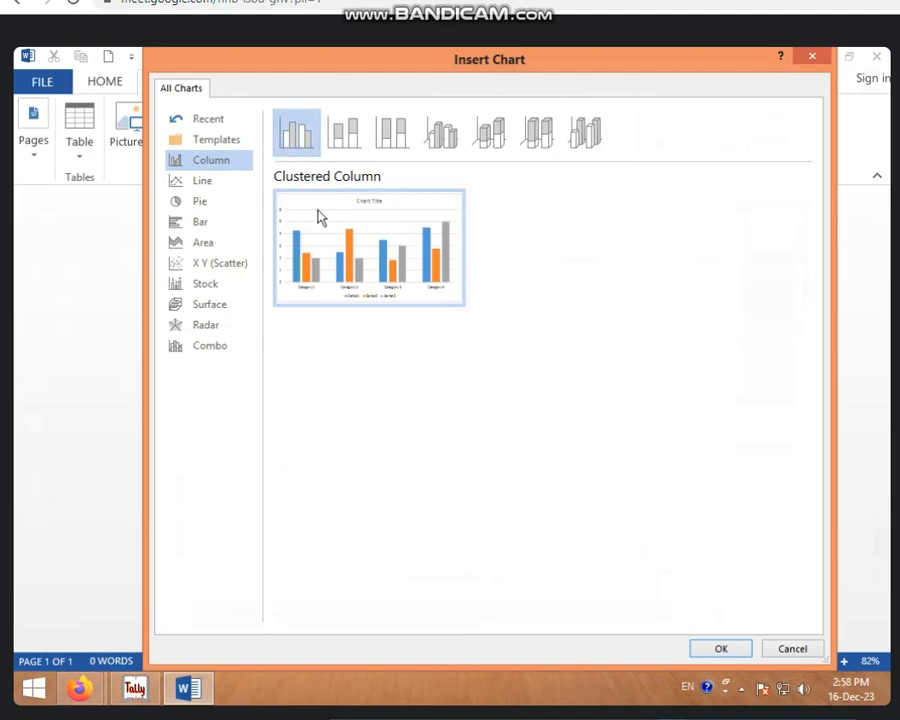
pyautogui.click(722, 649)
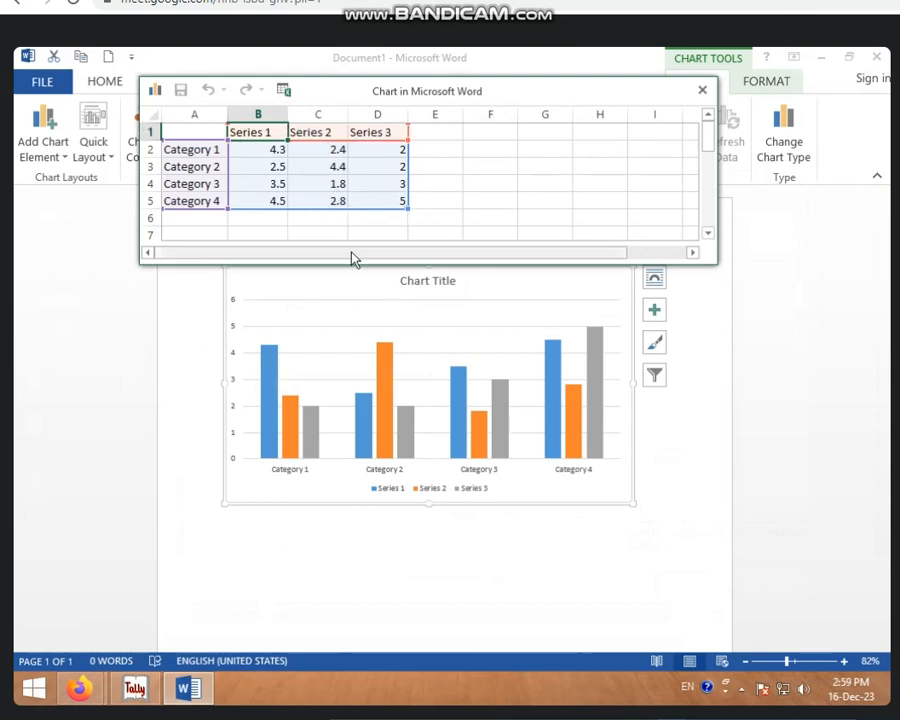
# Rename the first category in the chart's data sheet as KEYBOARD.
pyautogui.click(195, 150)
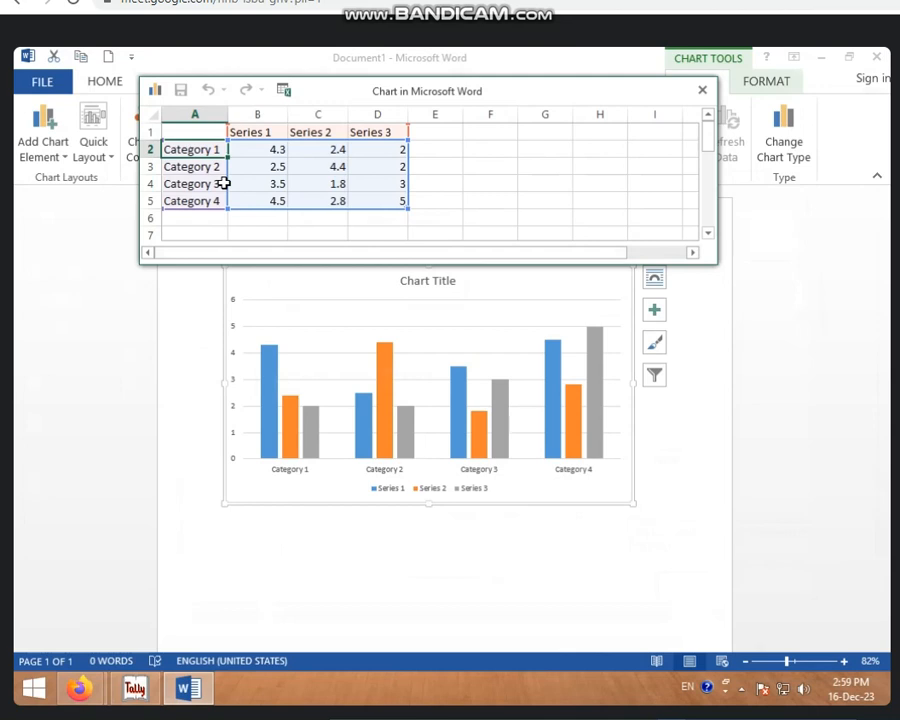
pyautogui.write('K')
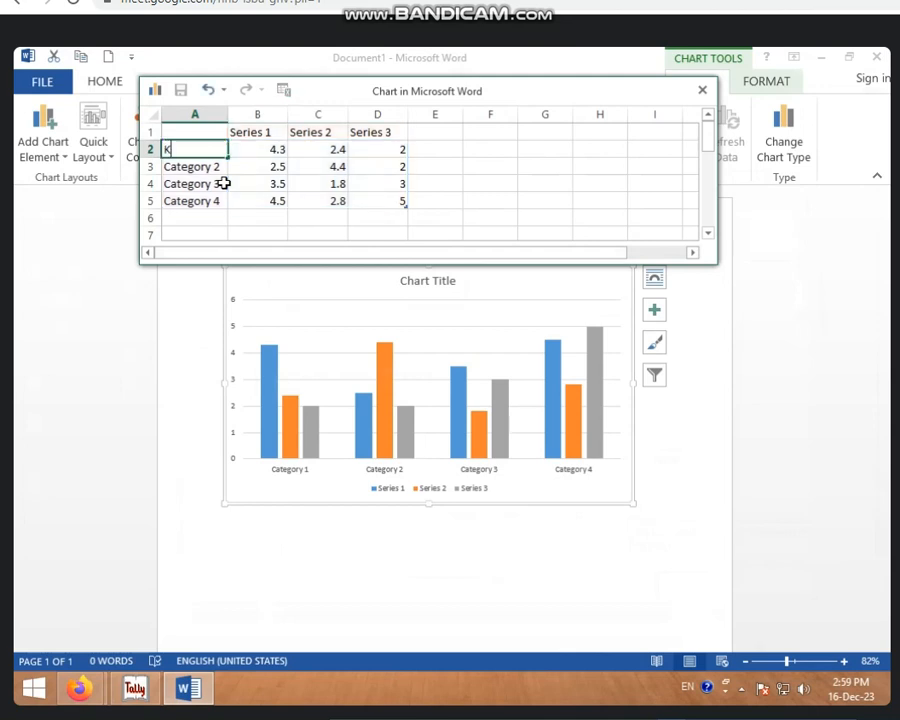
pyautogui.write('EYBOARD')
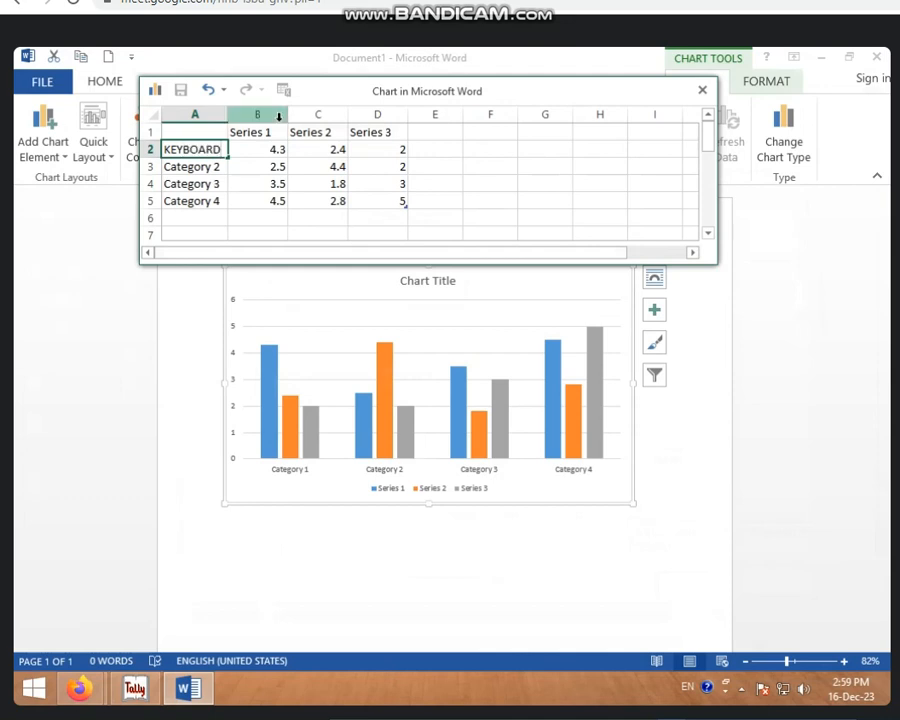
# Rename the three series headings in the chart's data sheet as MARCH, APRIL and MAY.
pyautogui.click(258, 148)
pyautogui.click(258, 132)
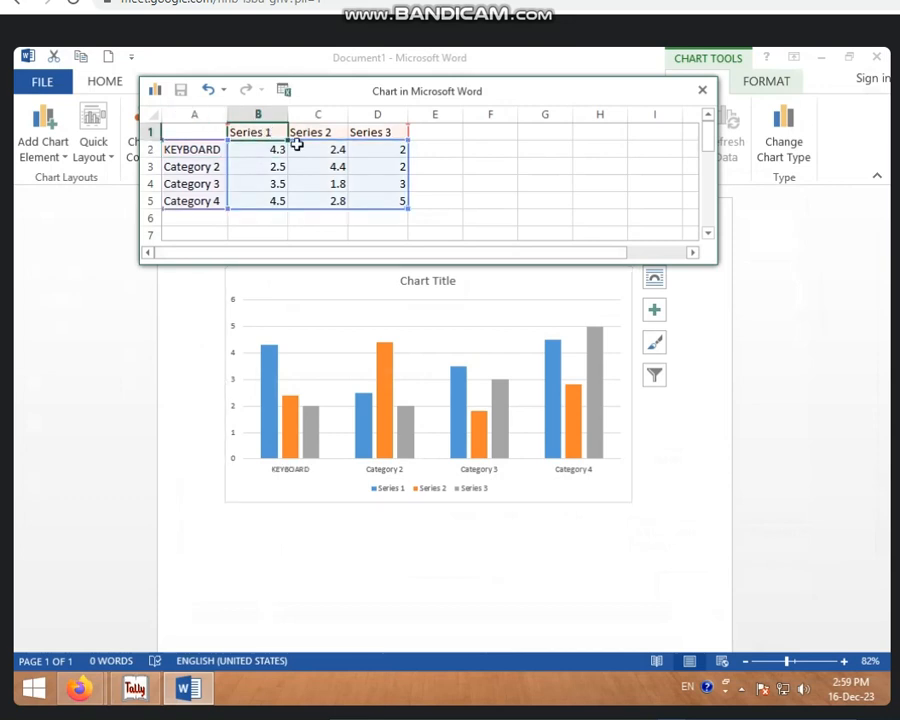
pyautogui.write('MARCH')
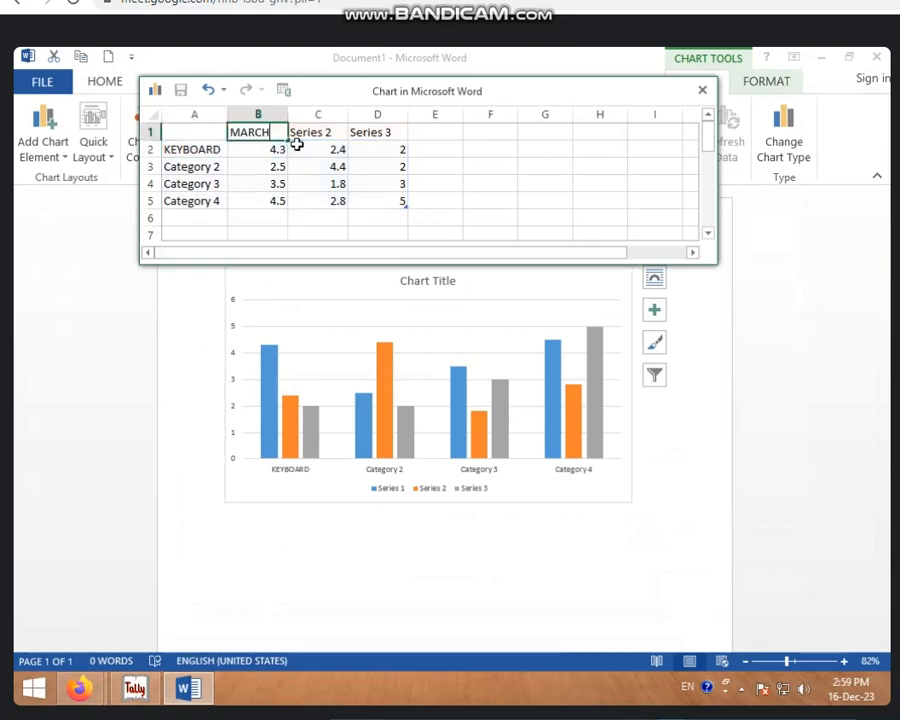
pyautogui.click(316, 133)
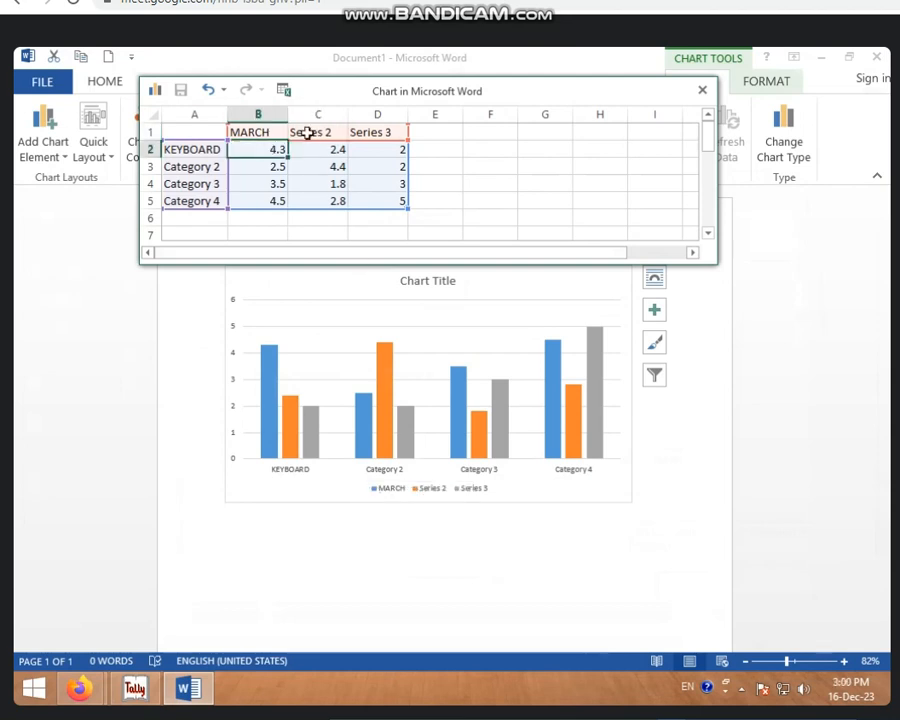
pyautogui.write('A')
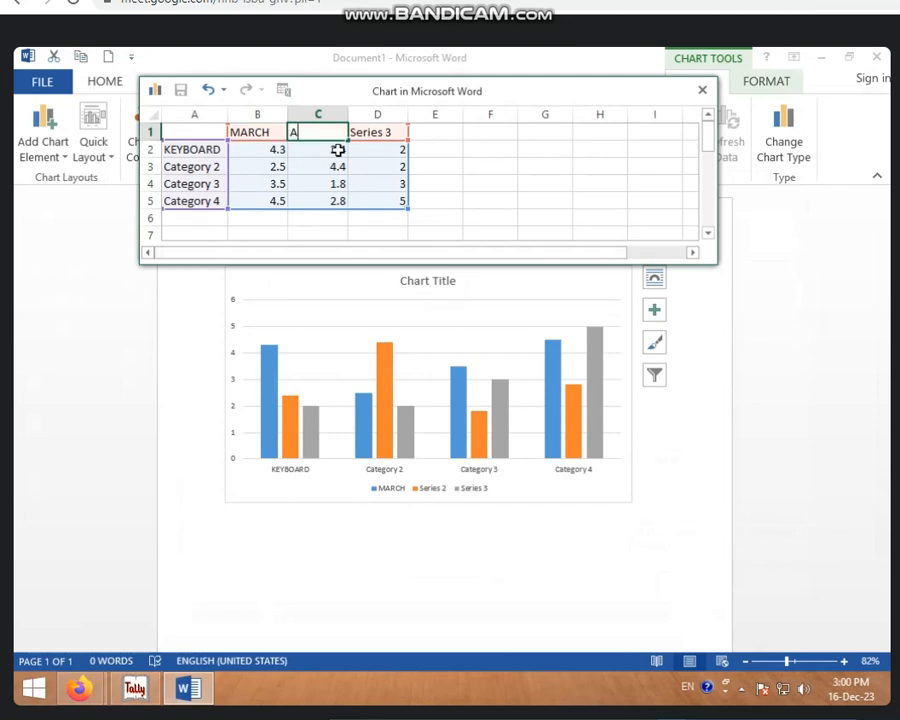
pyautogui.write('PRIL')
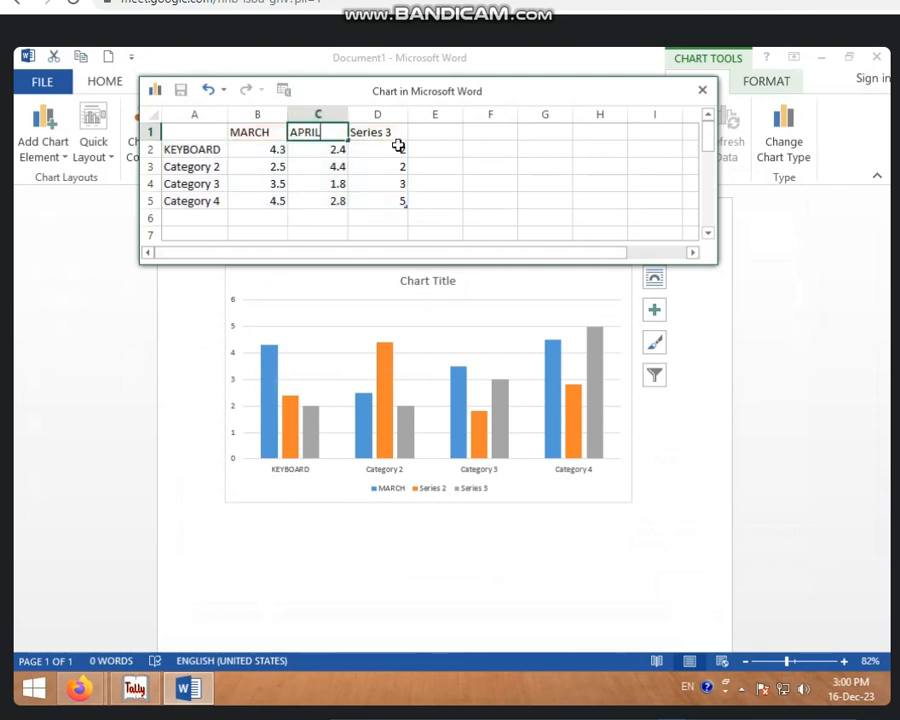
pyautogui.click(378, 132)
pyautogui.write('MAY')
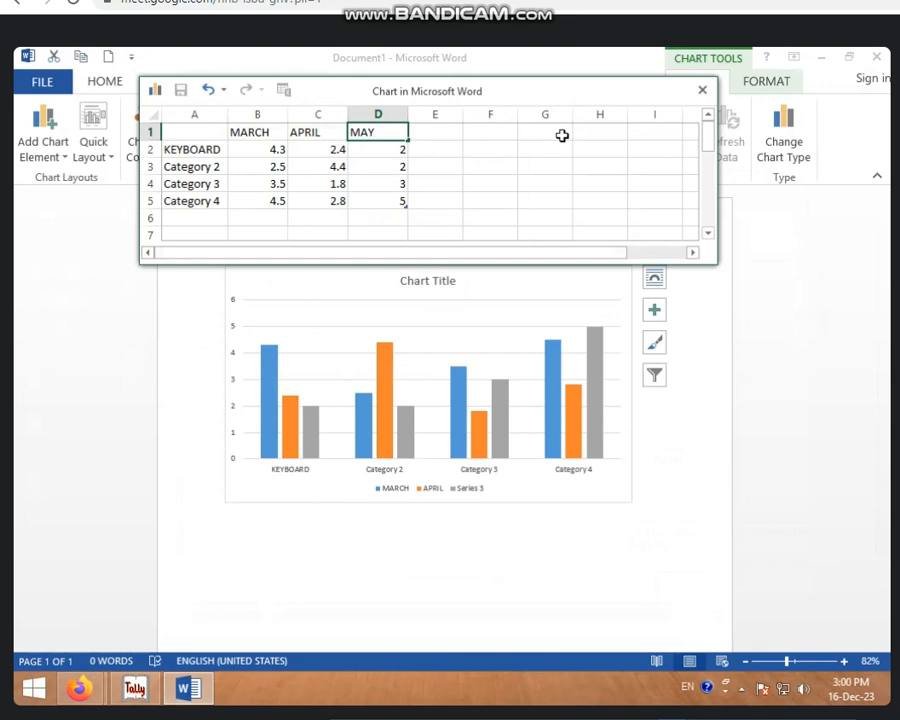
pyautogui.click(433, 150)
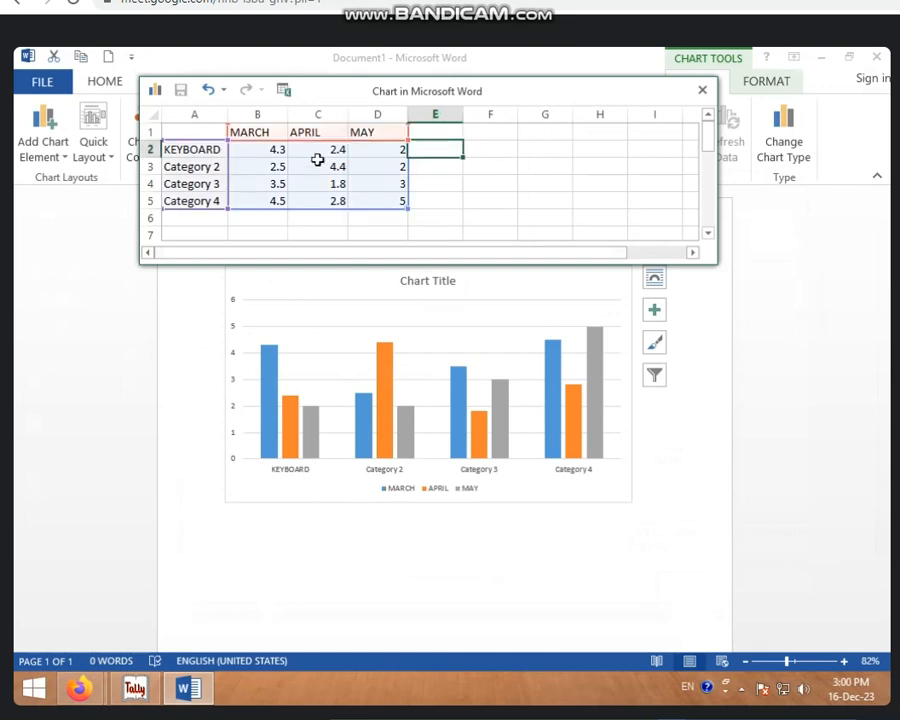
pyautogui.click(266, 151)
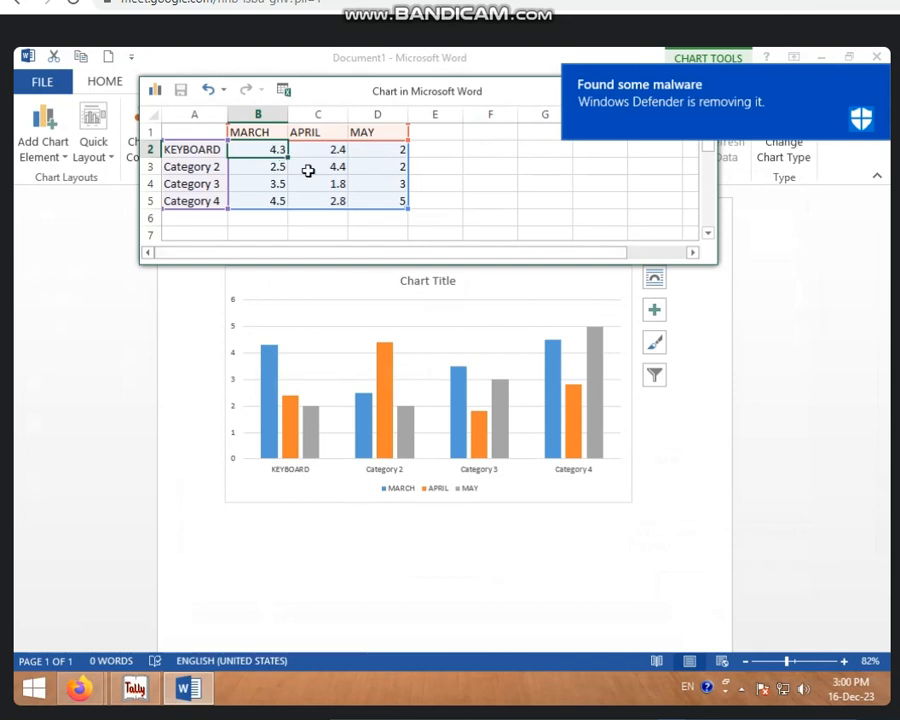
# Set the KEYBOARD values in the chart's data sheet to 5 for March, 3 for April and 10 for May.
pyautogui.write('5')
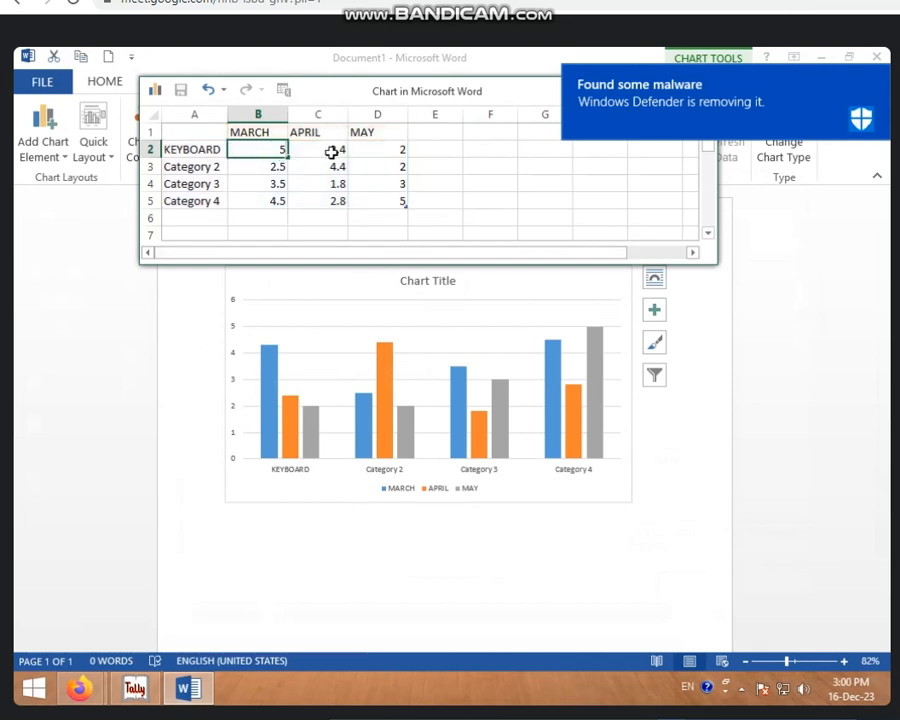
pyautogui.click(332, 153)
pyautogui.moveTo(267, 337)
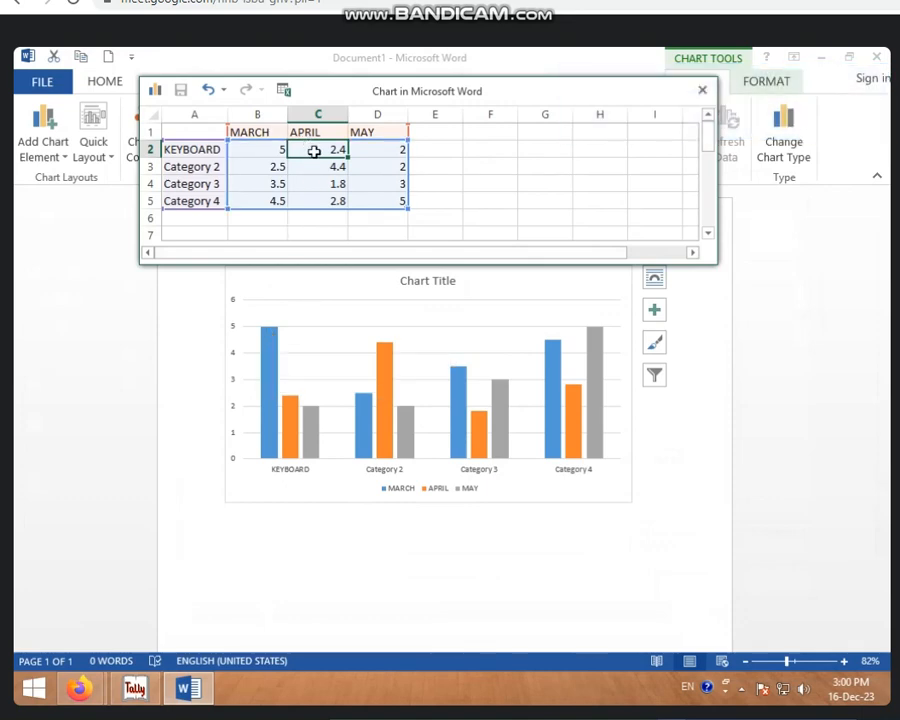
pyautogui.write('3')
pyautogui.click(375, 152)
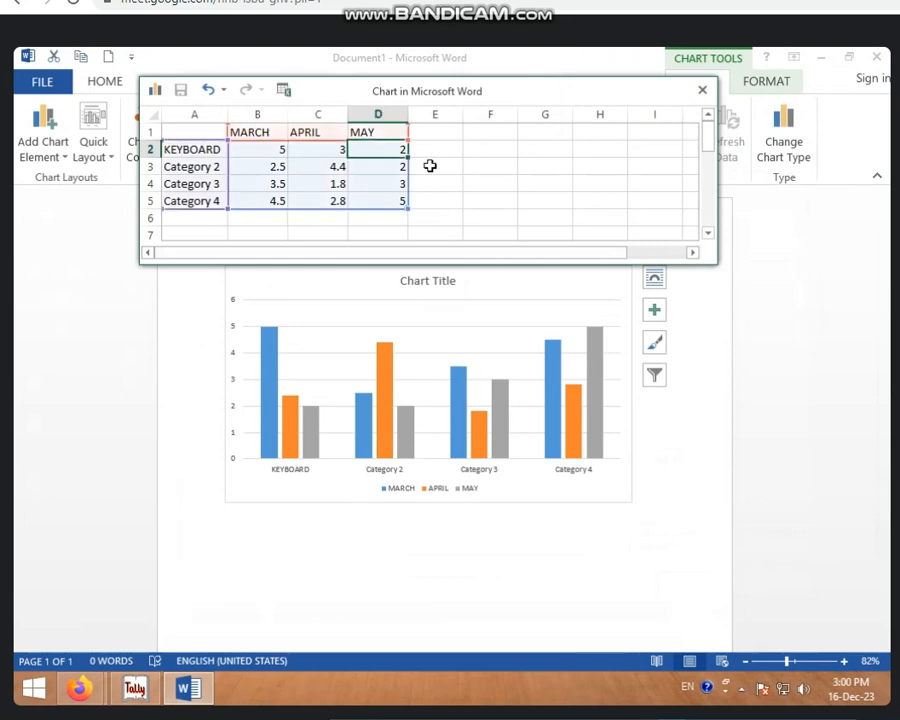
pyautogui.moveTo(290, 392)
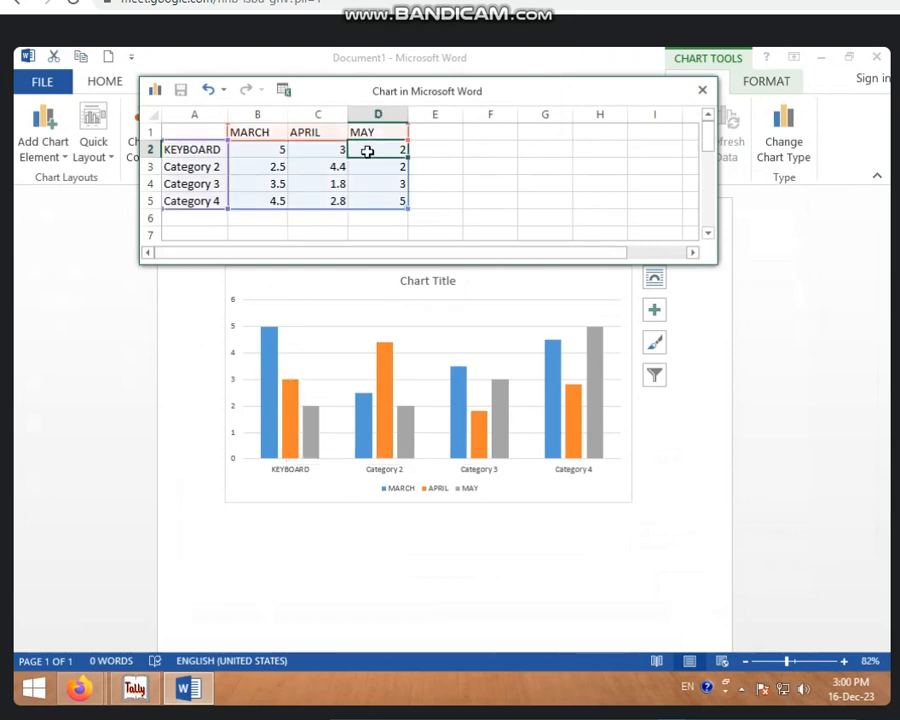
pyautogui.write('10')
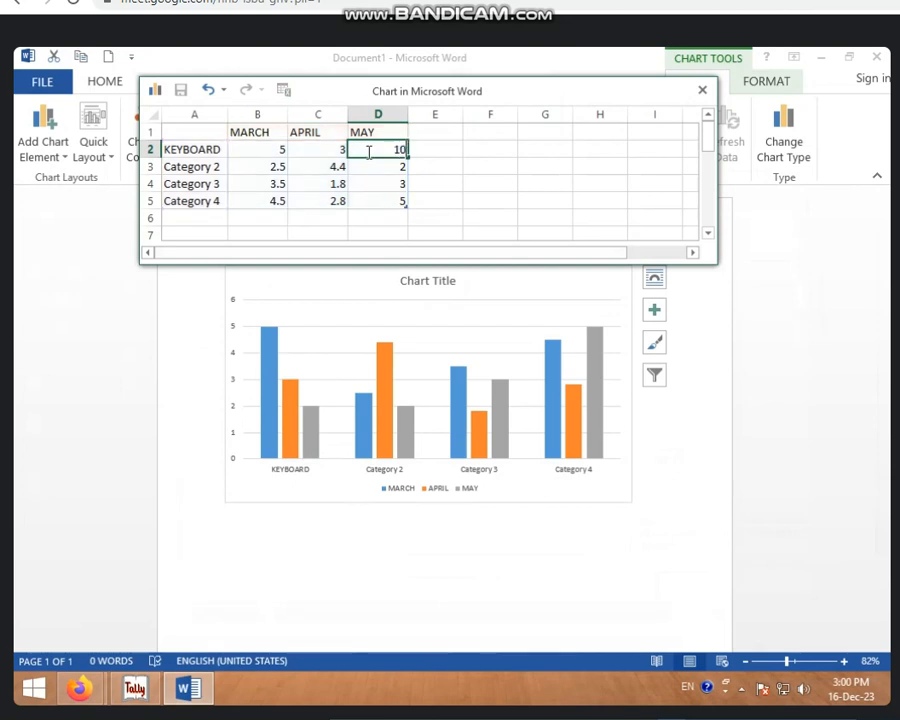
pyautogui.press('Return')
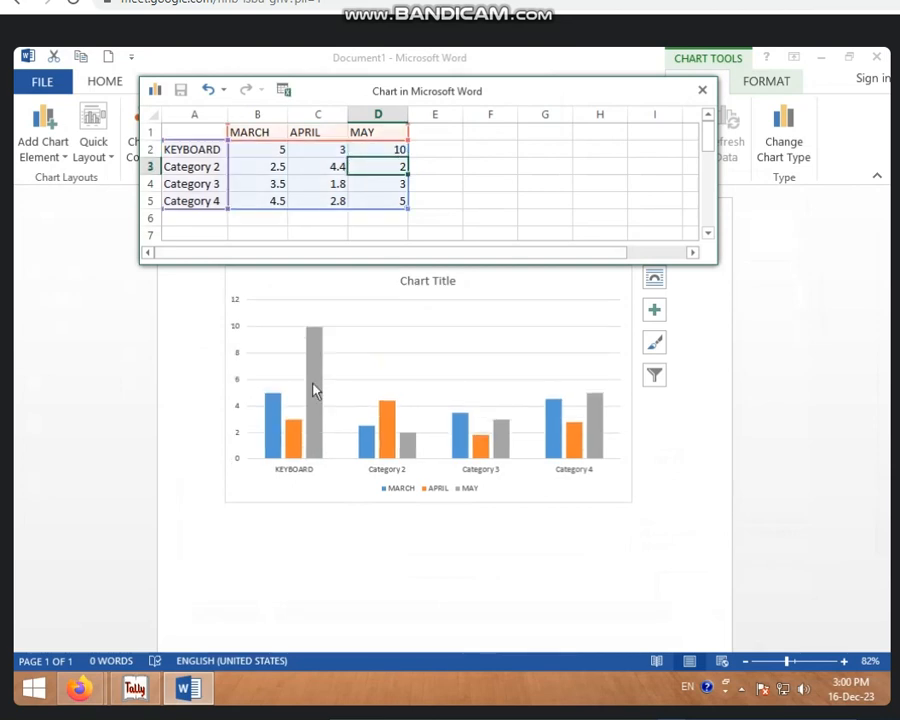
pyautogui.moveTo(314, 336)
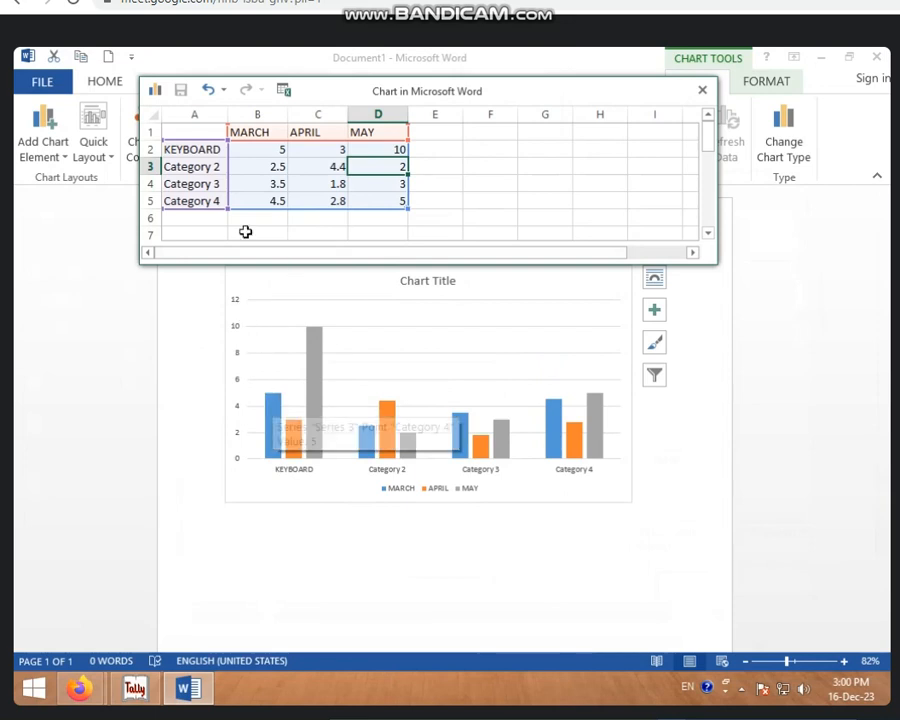
# Rename the second category as MOUSE and set its March, April and May values to 8, 9 and 3.
pyautogui.click(262, 170)
pyautogui.click(204, 170)
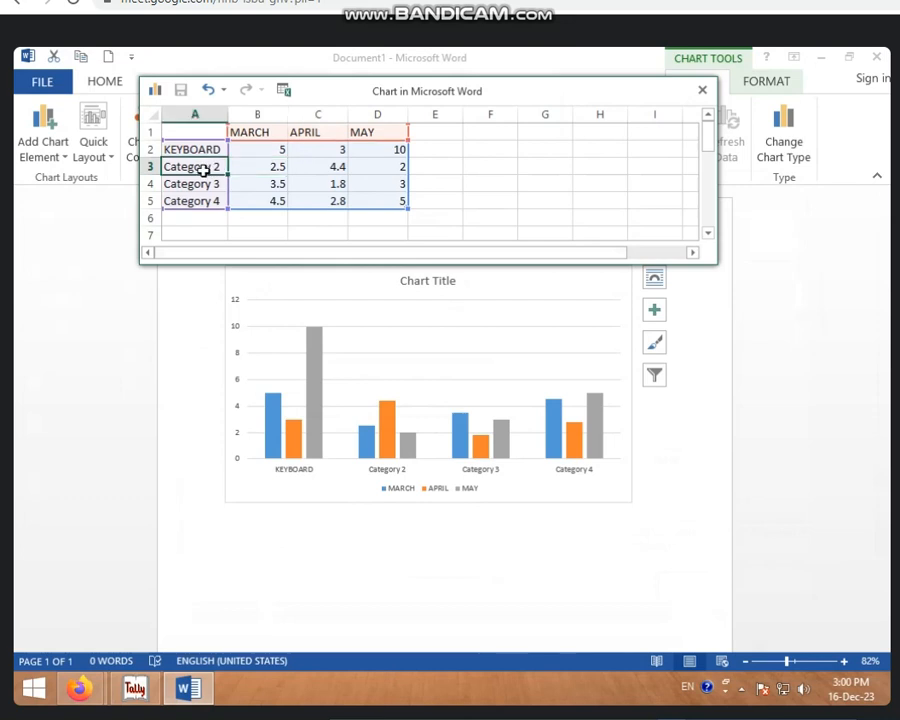
pyautogui.write('MOUSE')
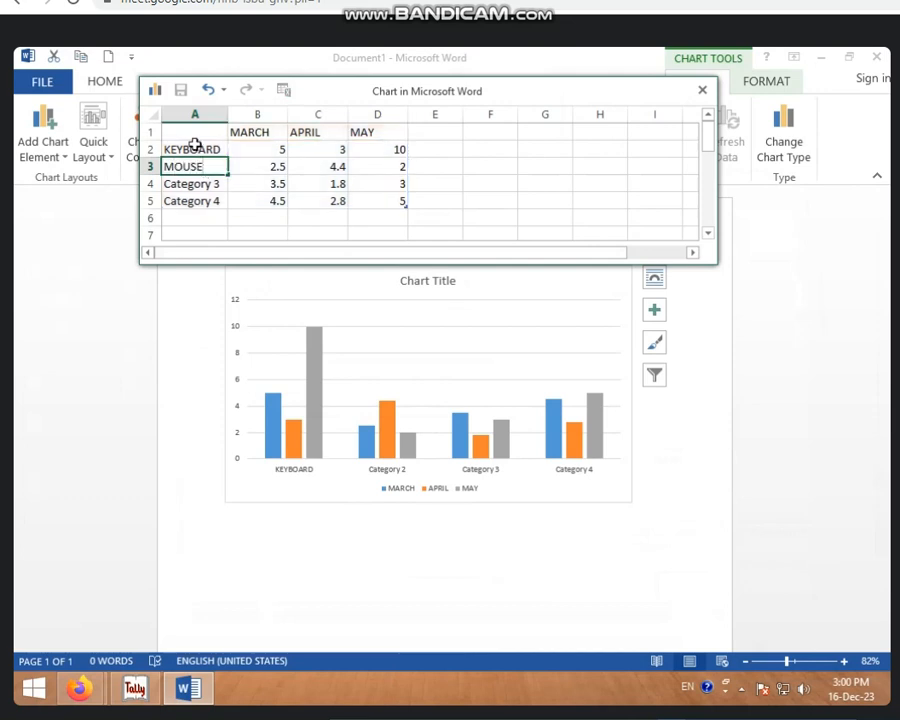
pyautogui.click(272, 166)
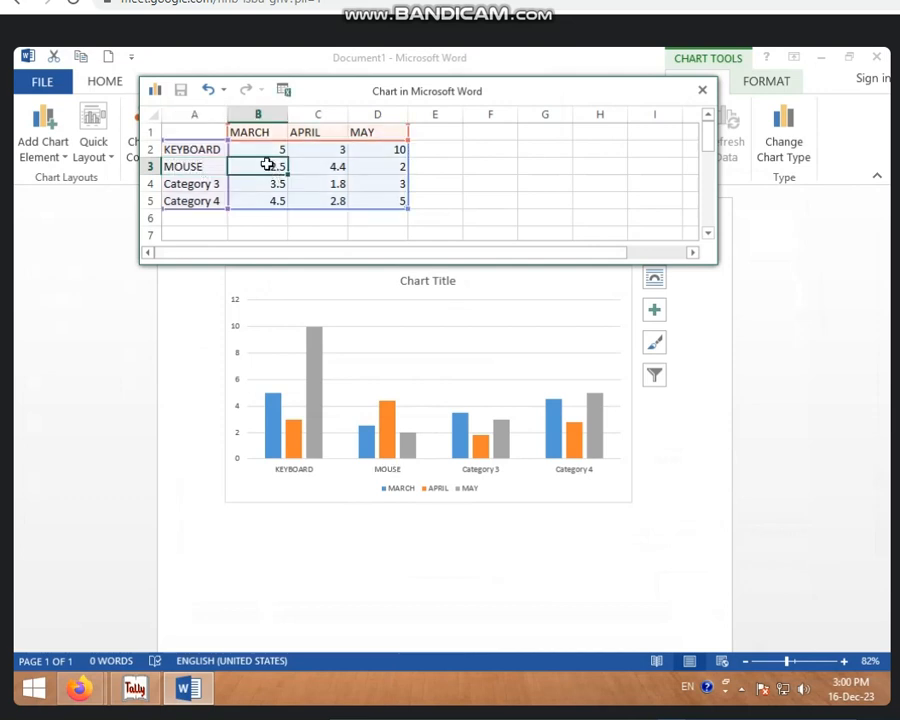
pyautogui.write('8')
pyautogui.click(320, 170)
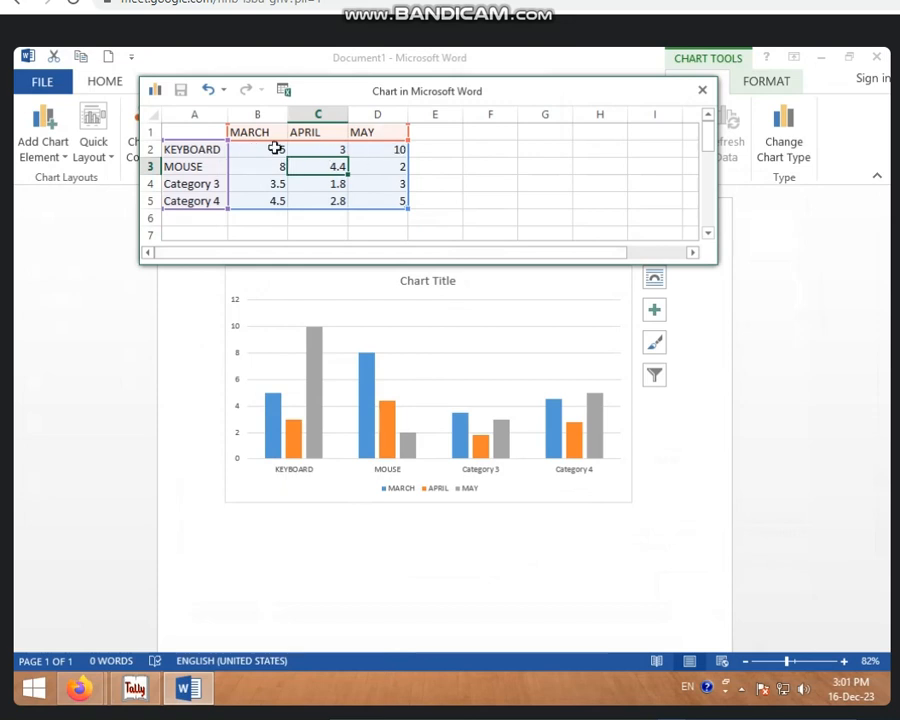
pyautogui.moveTo(272, 440)
pyautogui.write('9')
pyautogui.click(371, 170)
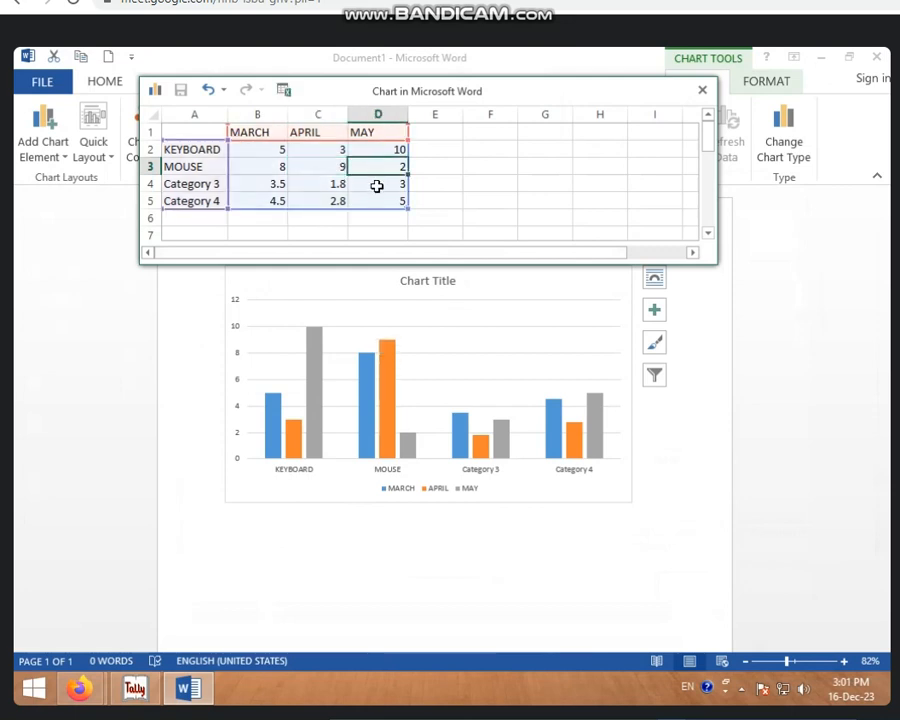
pyautogui.write('3')
pyautogui.click(377, 186)
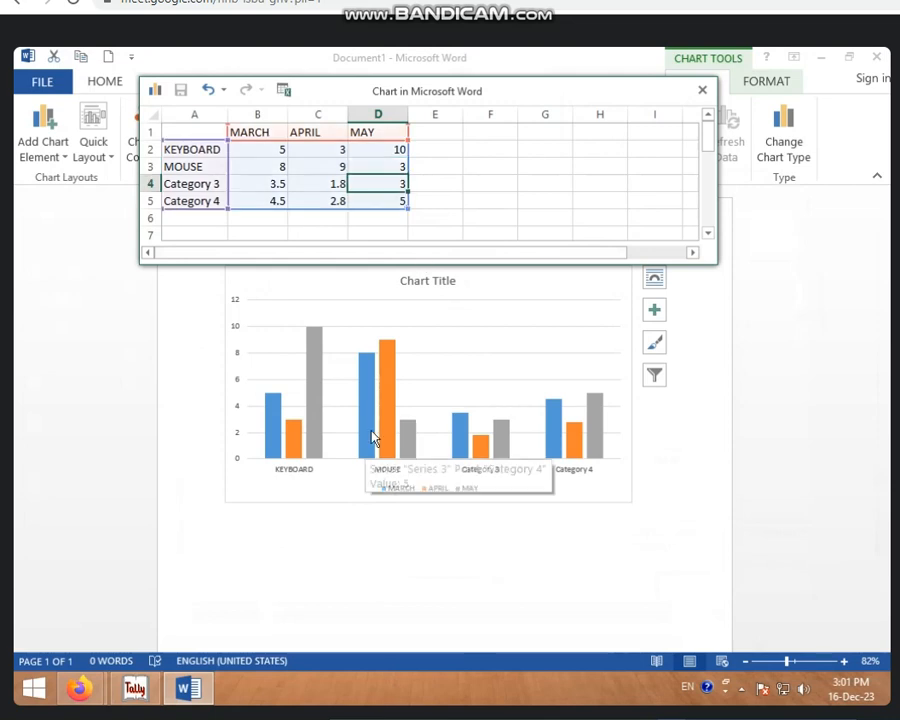
# Rename the third category in the chart's data sheet as CPU.
pyautogui.click(183, 184)
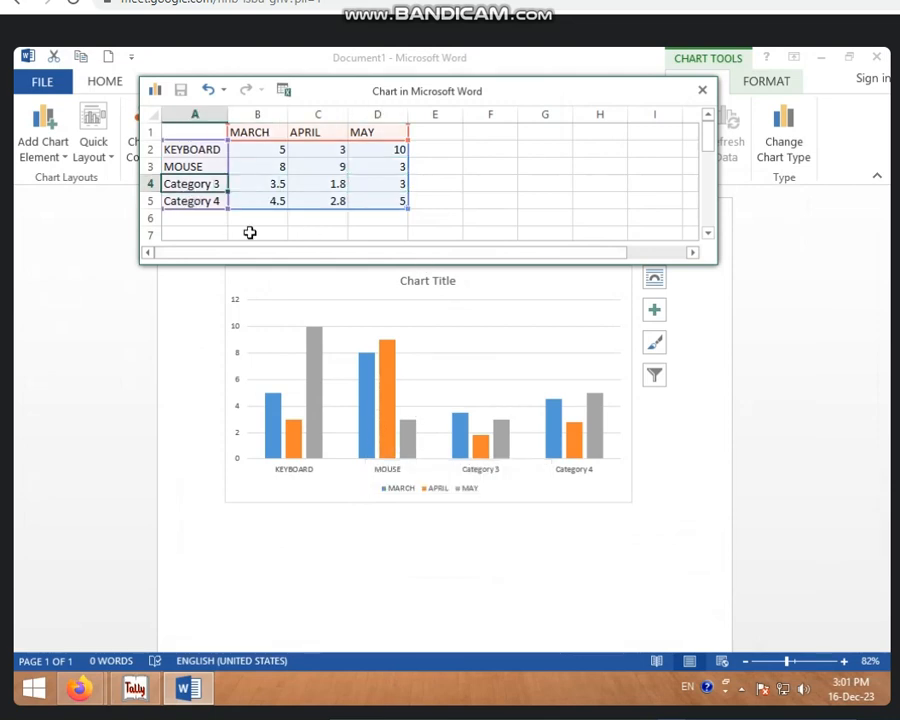
pyautogui.write('M')
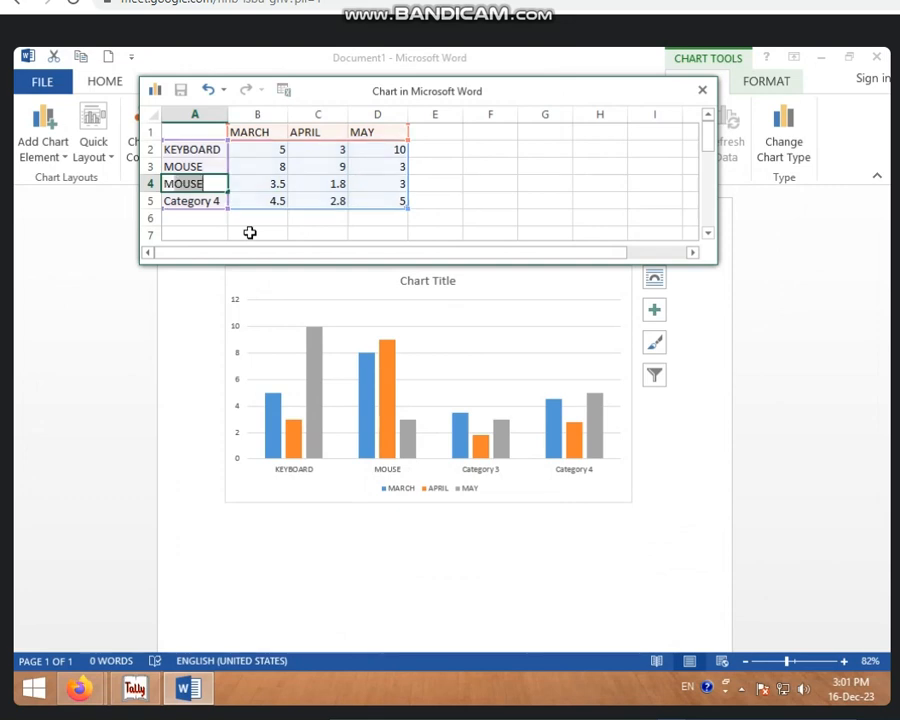
pyautogui.write('O')
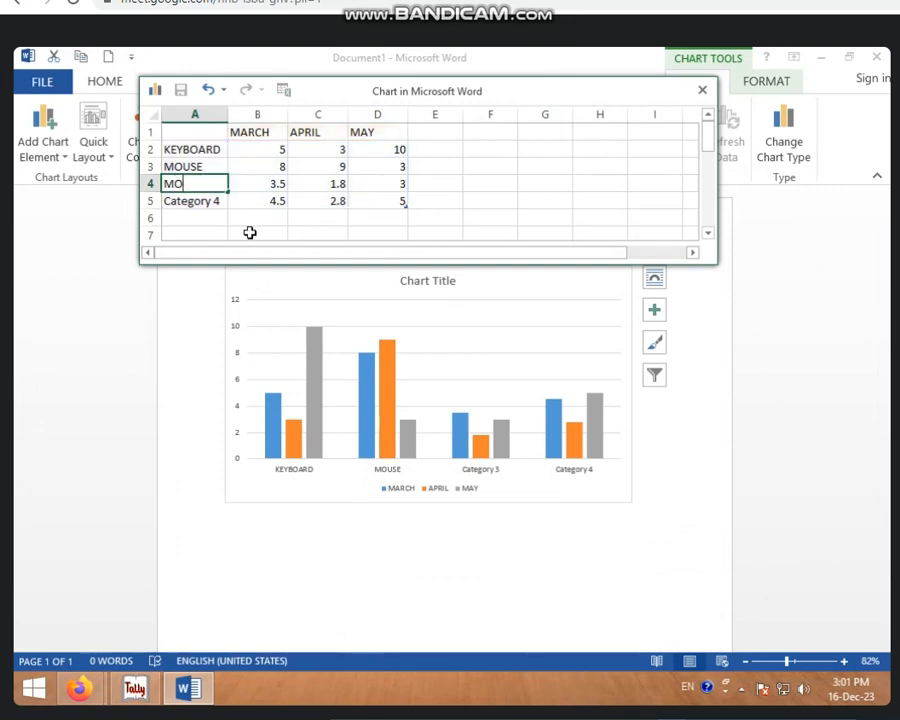
pyautogui.write('CPU')
pyautogui.click(250, 232)
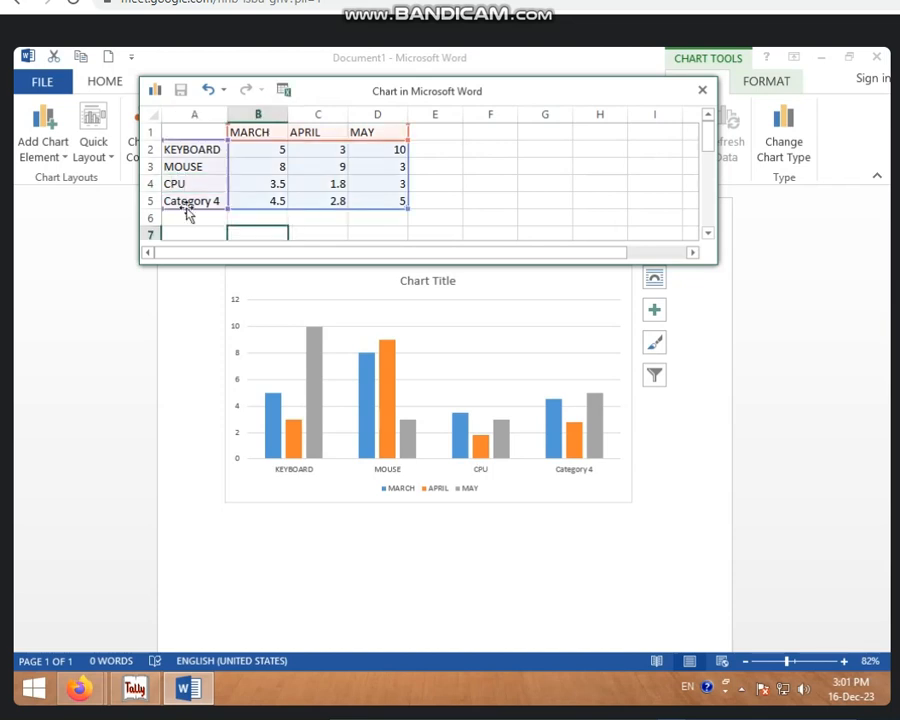
# Try clearing the Category 4 row in the chart's data sheet and undo the deletion.
pyautogui.click(186, 204)
pyautogui.moveTo(186, 204); pyautogui.dragTo(409, 205)
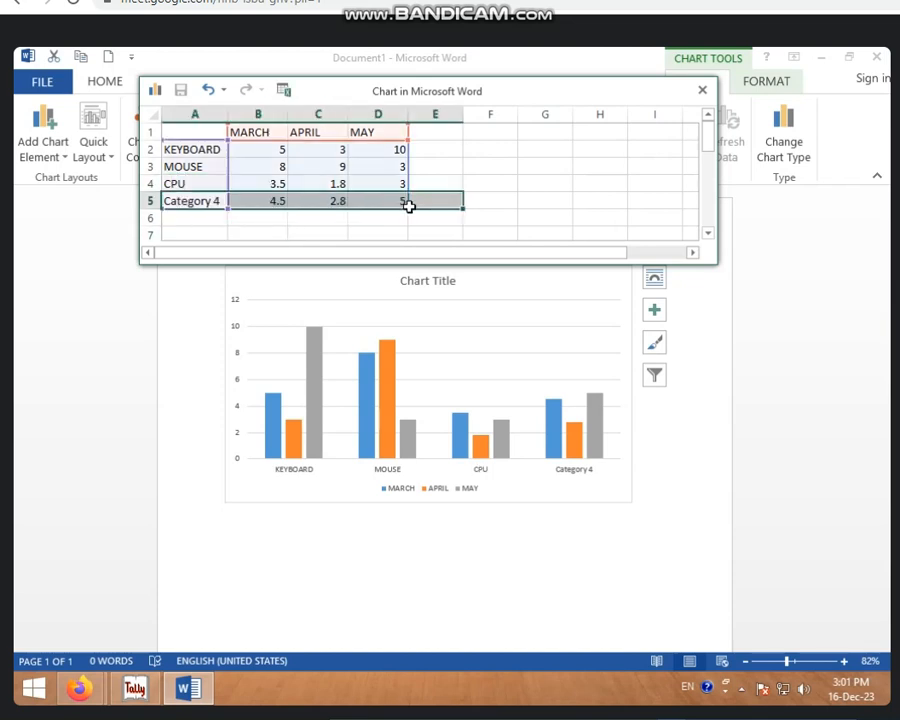
pyautogui.press('Delete')
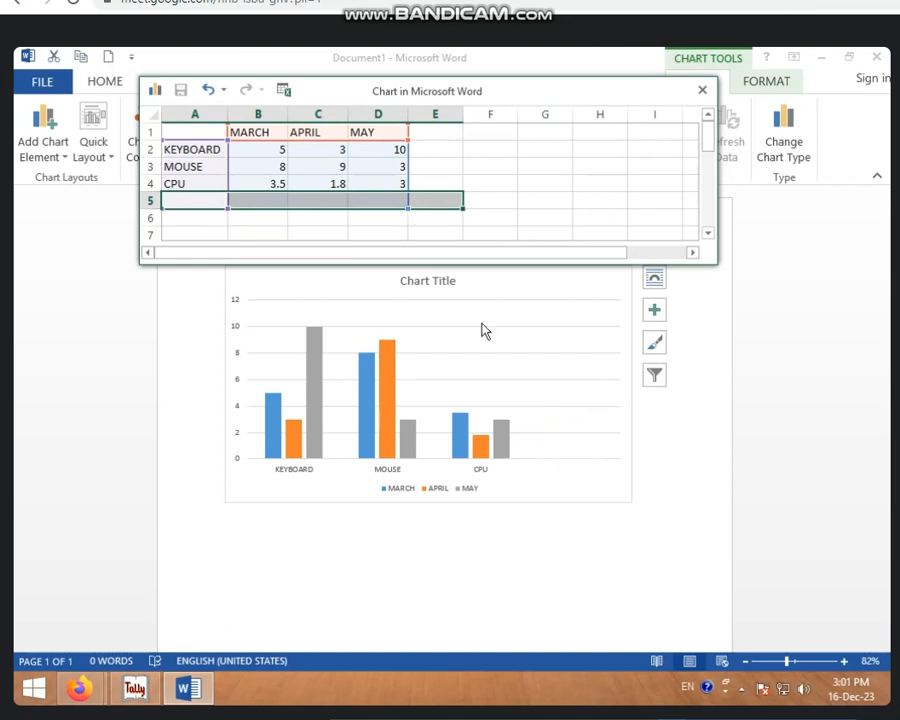
pyautogui.moveTo(566, 461)
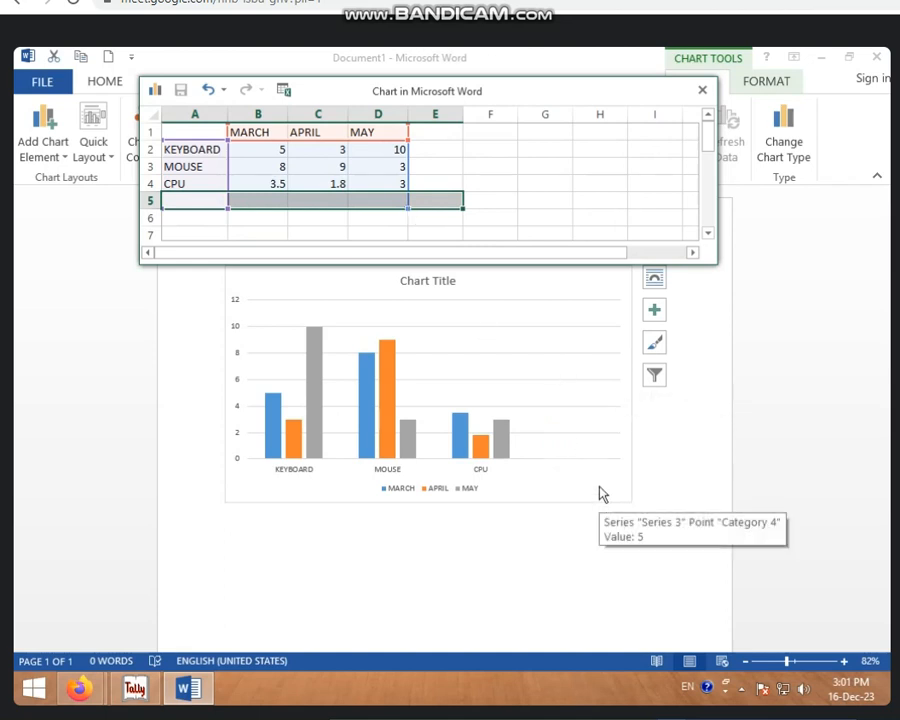
pyautogui.hotkey('ctrl', 'z')
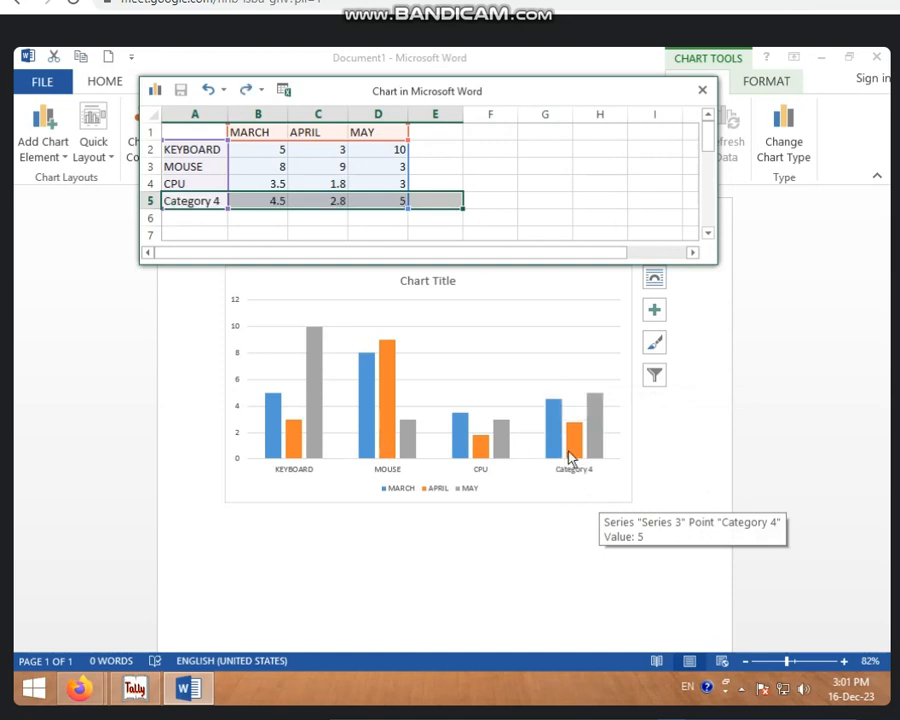
pyautogui.click(212, 230)
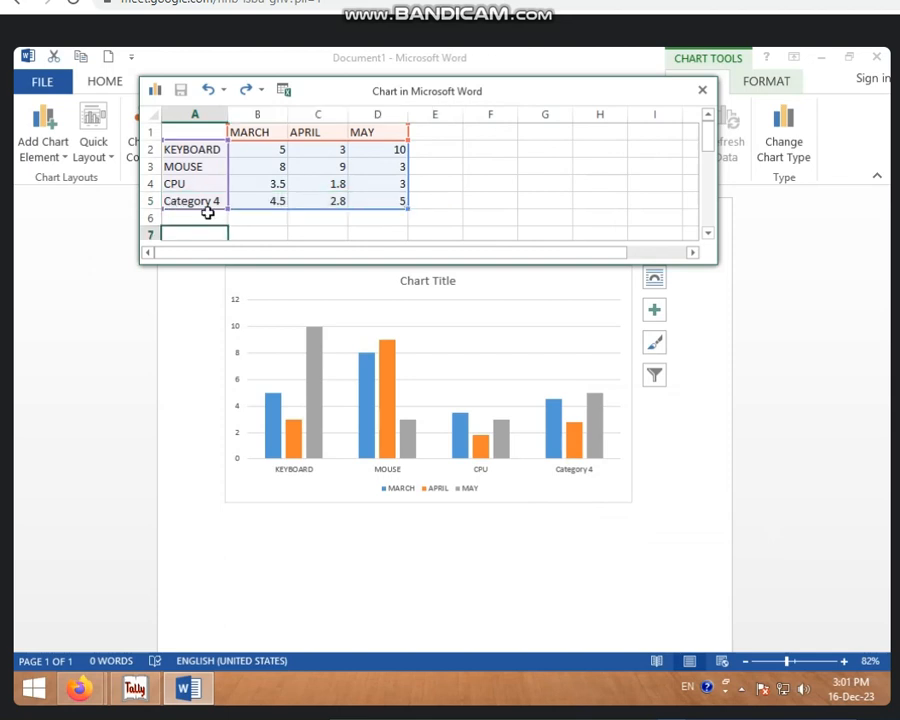
# Clear the Category 4 label and its values from the chart's data sheet.
pyautogui.click(190, 203)
pyautogui.moveTo(190, 203); pyautogui.dragTo(410, 205)
pyautogui.press('Delete')
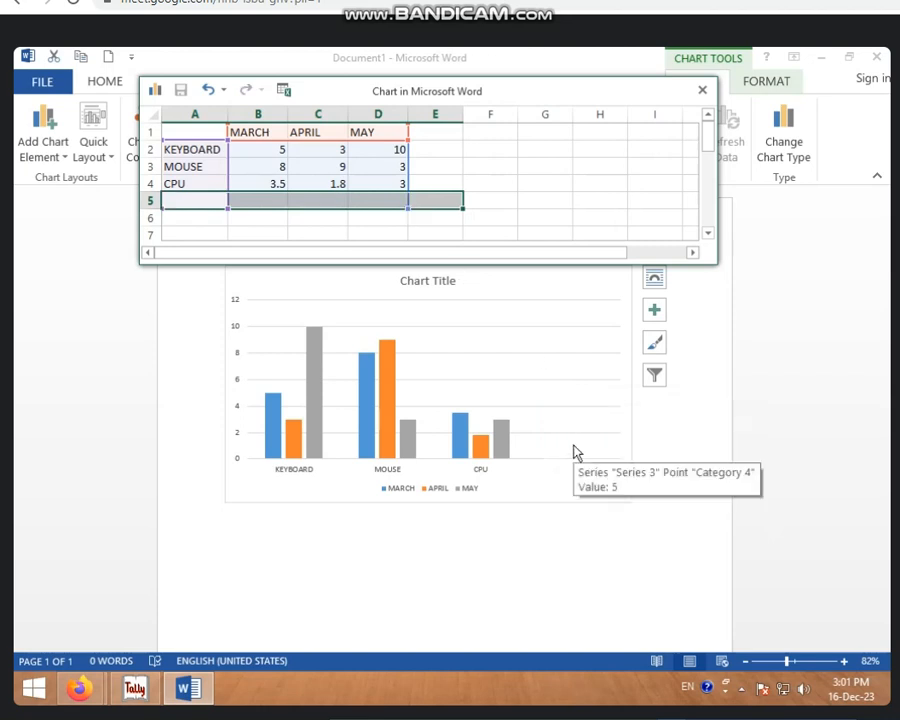
pyautogui.click(252, 197)
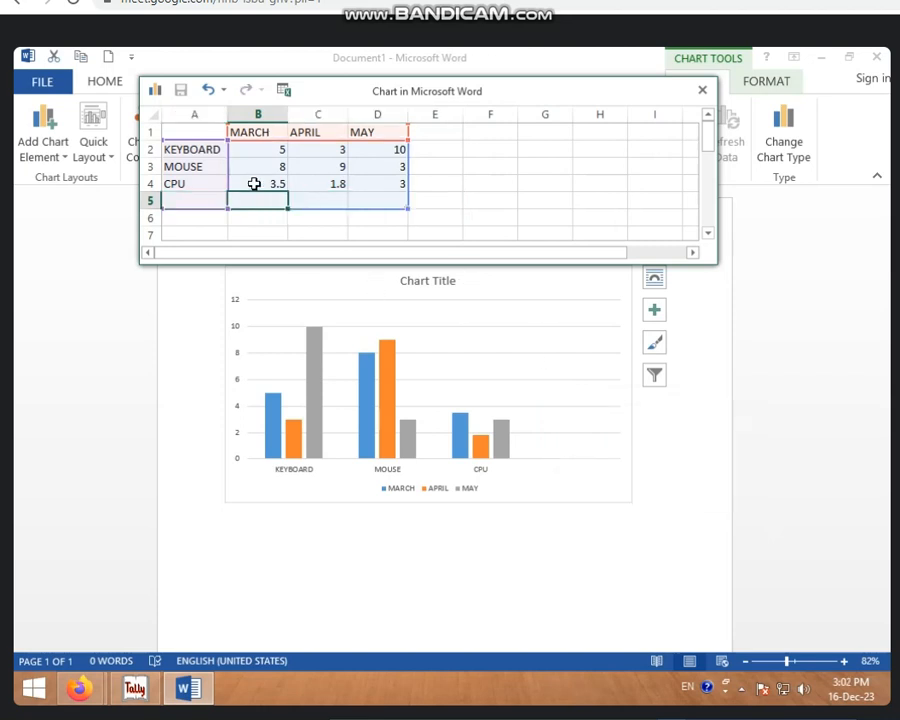
# Set the CPU values in the data sheet to 10 for March, 5 for April and 8 for May.
pyautogui.click(263, 184)
pyautogui.write('10')
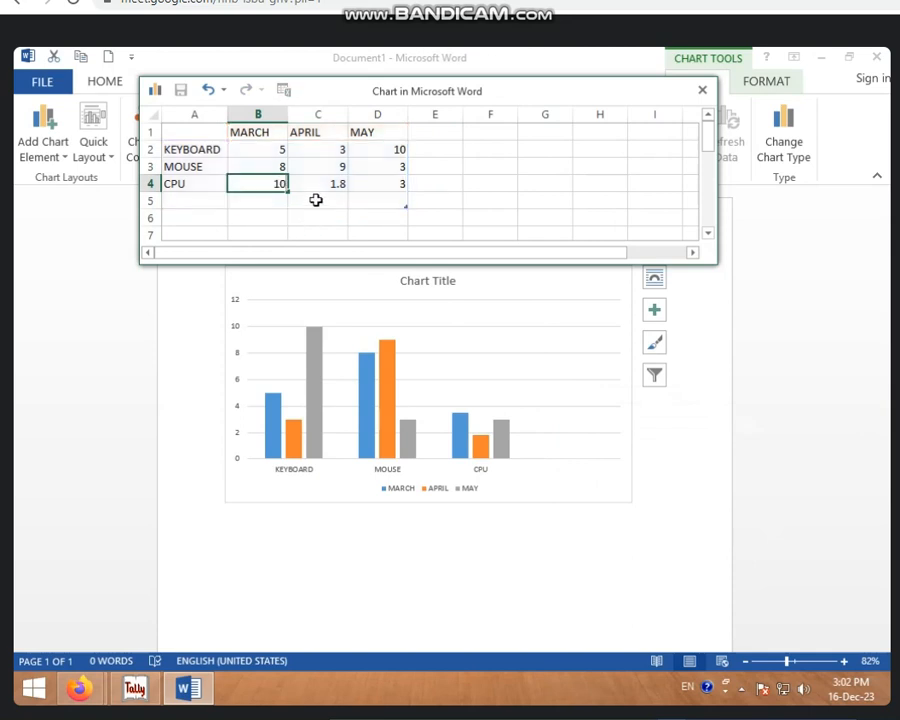
pyautogui.click(314, 187)
pyautogui.press('BackSpace')
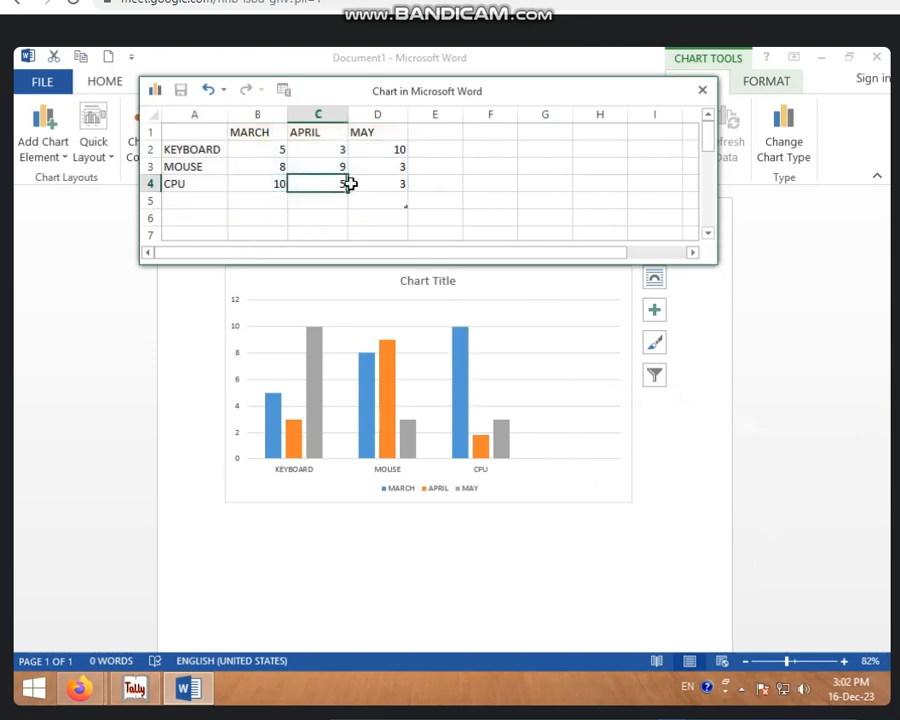
pyautogui.write('5')
pyautogui.click(370, 185)
pyautogui.write('8')
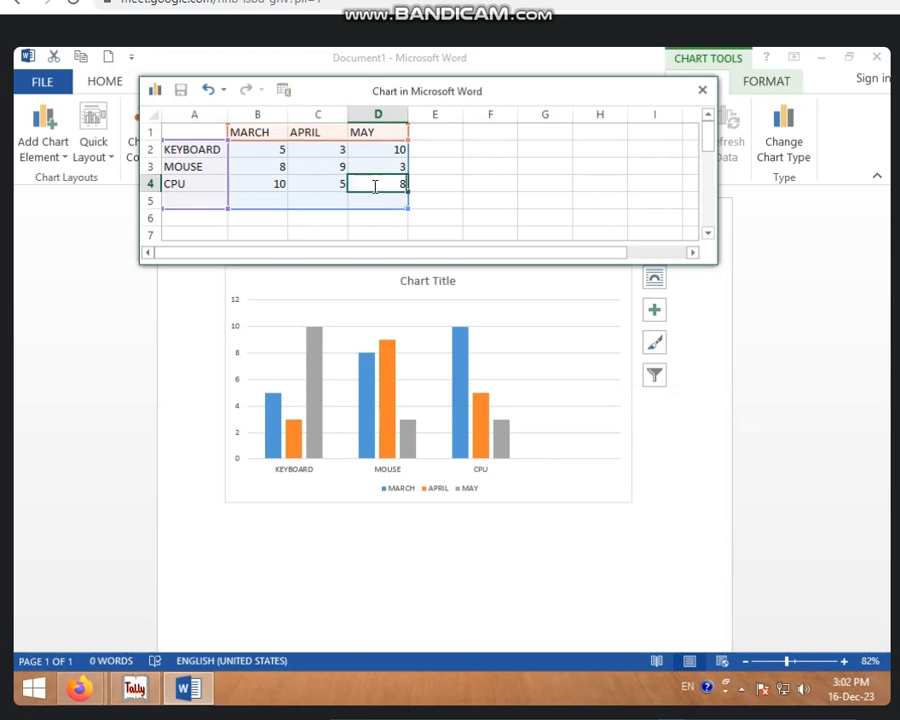
pyautogui.click(328, 217)
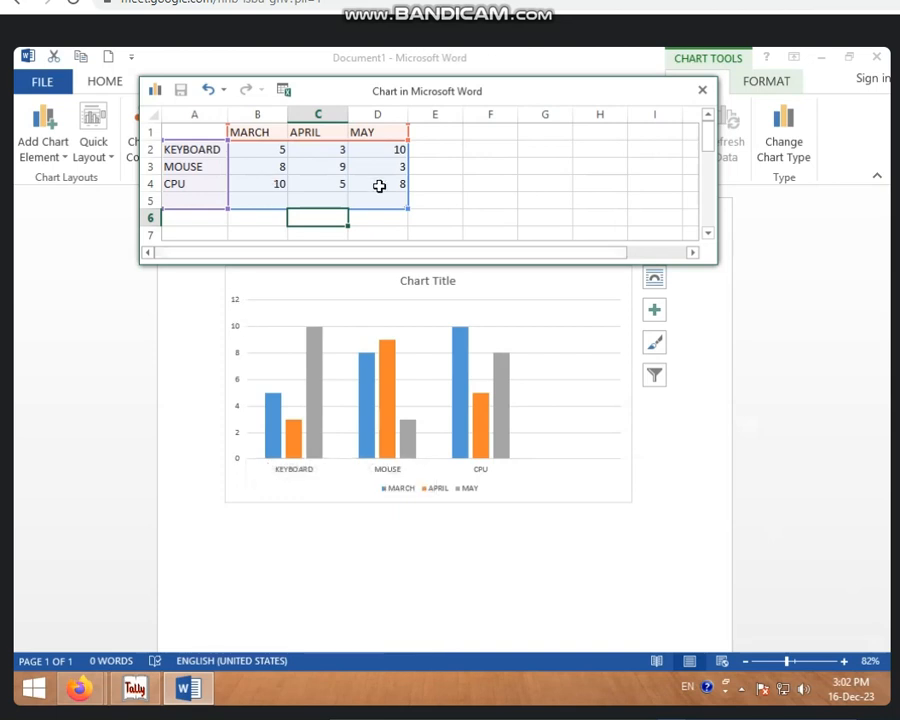
# Change the April value of KEYBOARD to 5 and close the chart's data sheet.
pyautogui.click(334, 149)
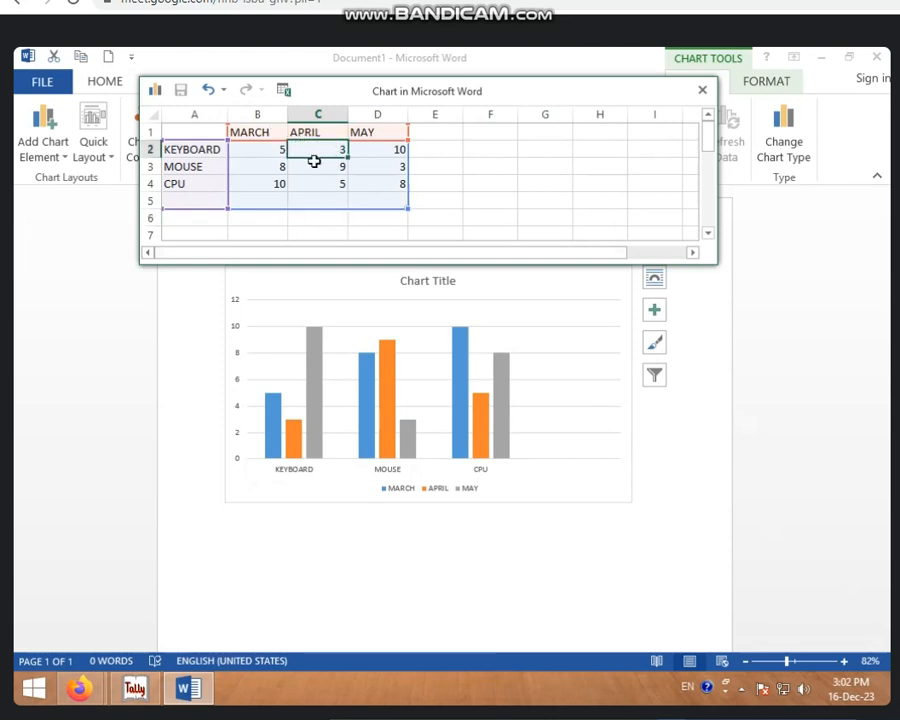
pyautogui.write('5')
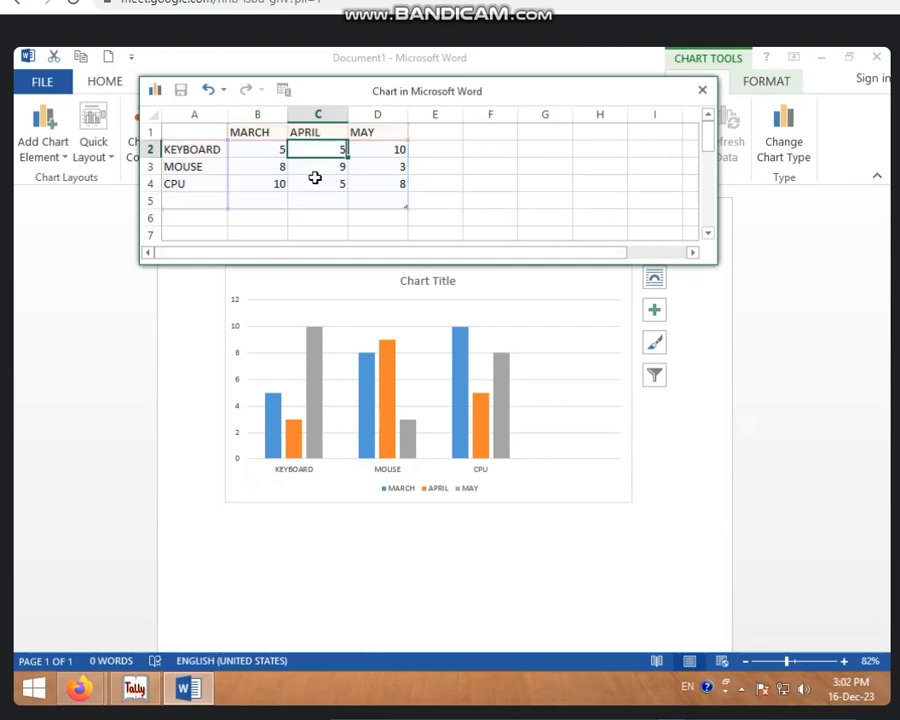
pyautogui.click(317, 186)
pyautogui.moveTo(294, 405)
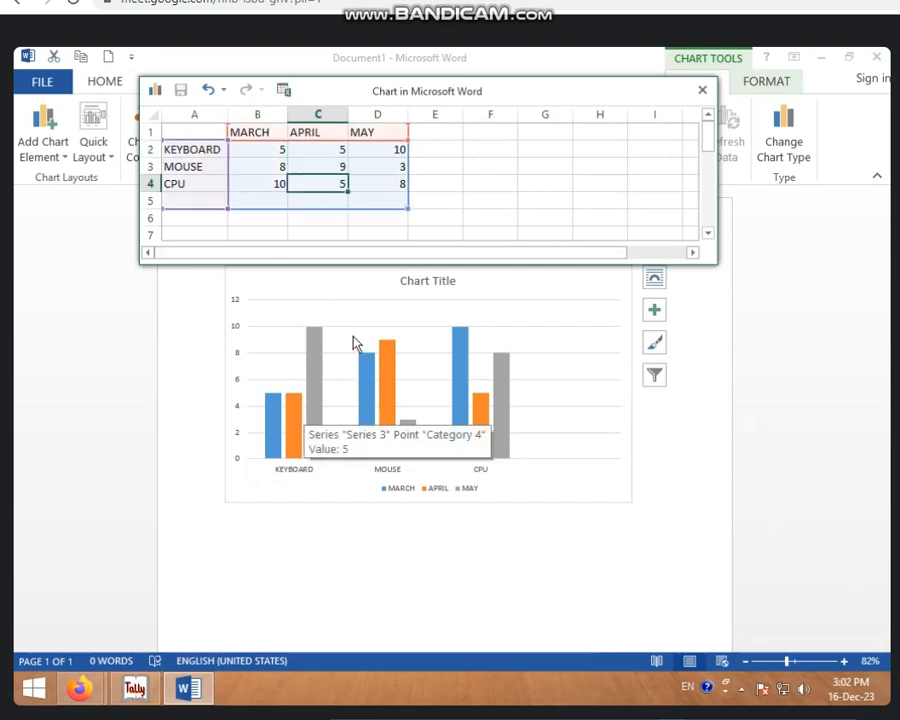
pyautogui.click(705, 91)
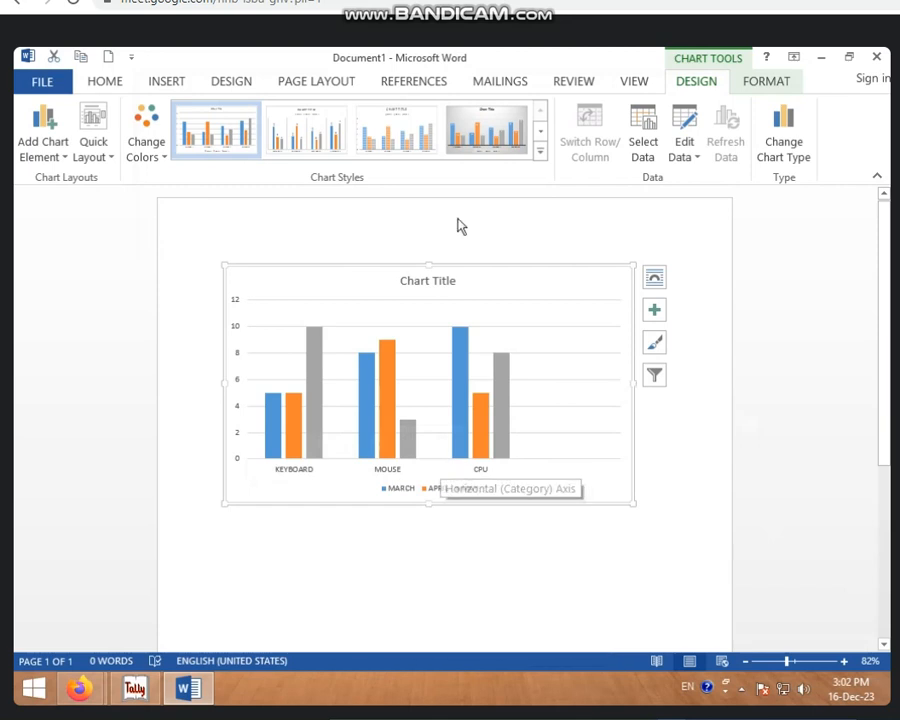
# View the chart's design and formatting options, and select the chart's horizontal gridlines.
pyautogui.click(775, 88)
pyautogui.click(708, 91)
pyautogui.click(766, 90)
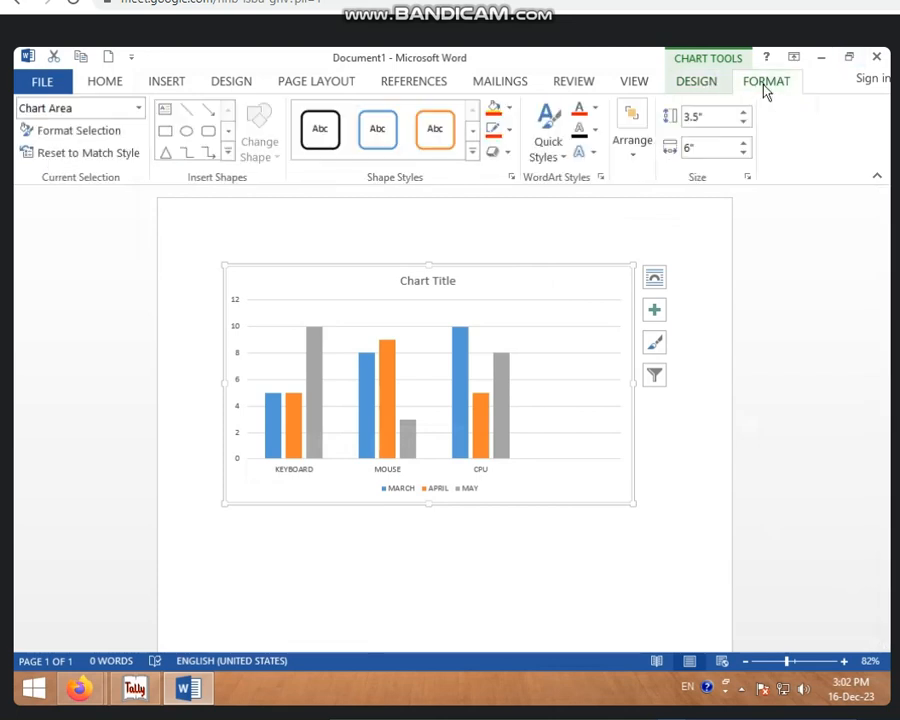
pyautogui.click(549, 299)
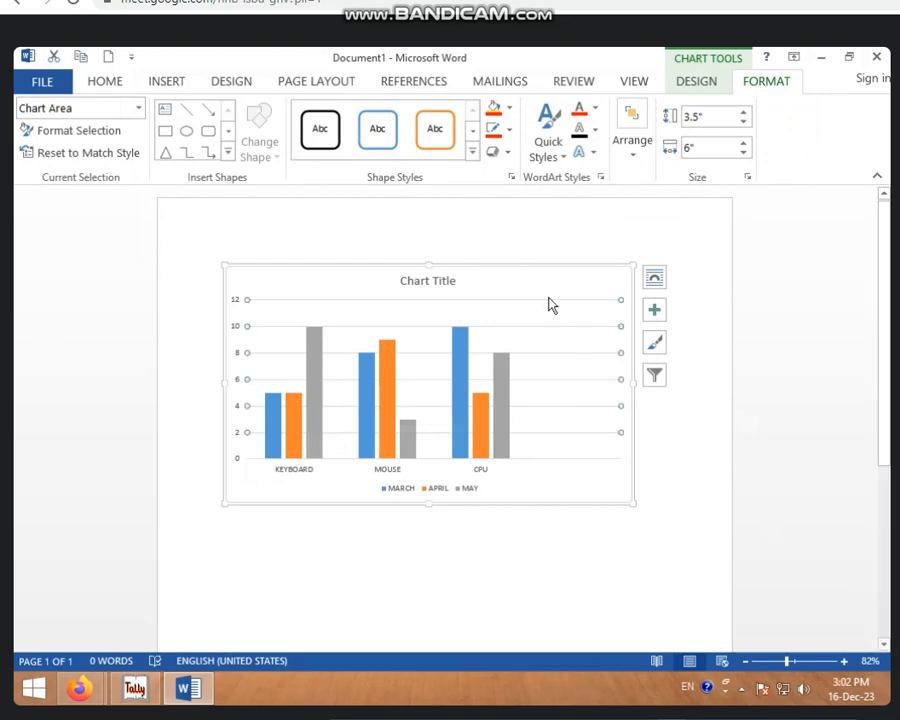